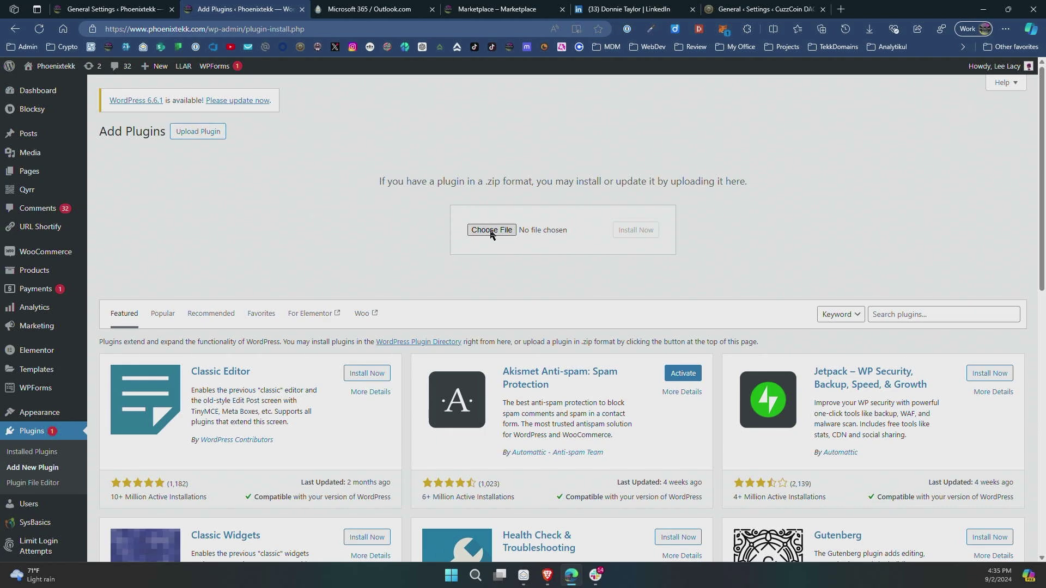
Upload CX-wp-mail-smtp-pro.4.1.0-pqjvaj.zip, then install and activate WP Mail SMTP Pro 4.1.0.
key(Return)
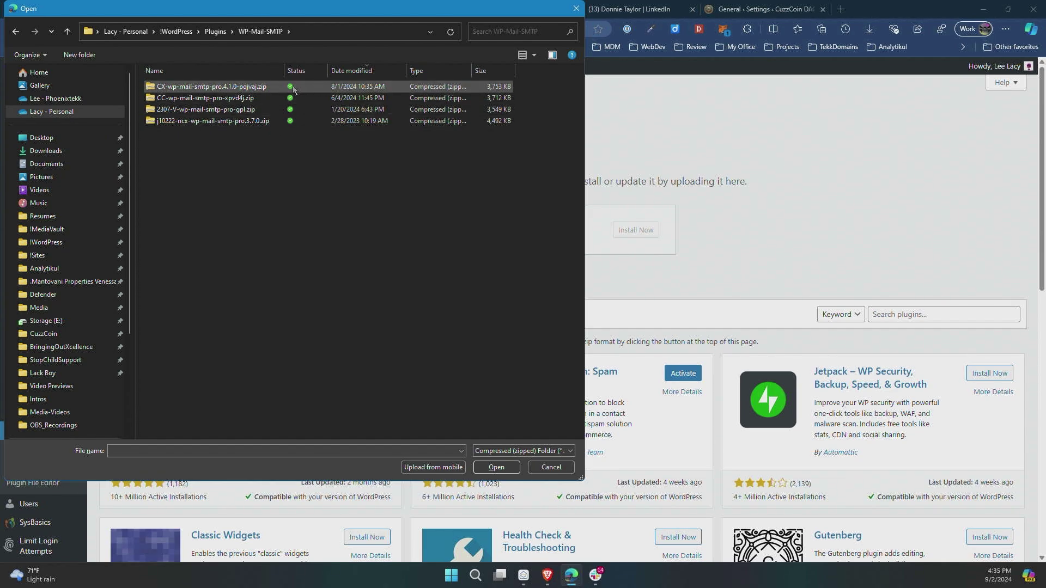
double_click(205, 87)
click(632, 233)
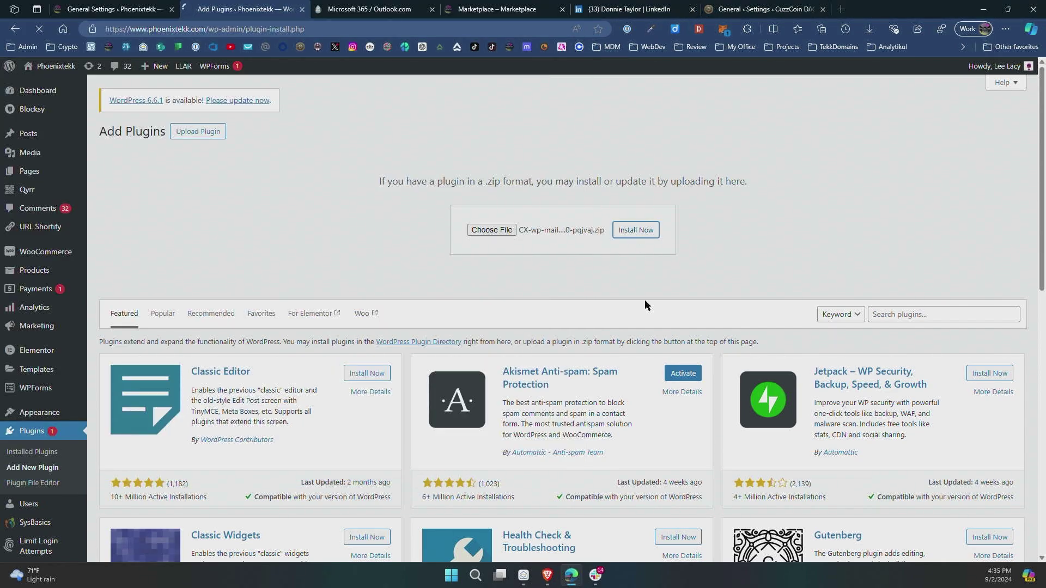
click(130, 226)
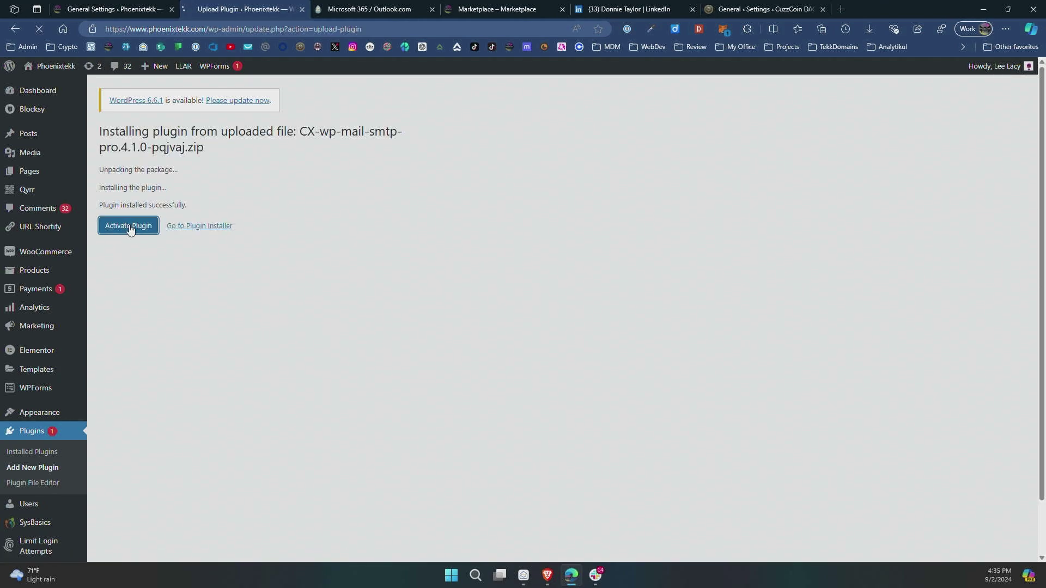
scroll(214, 322, down, 10)
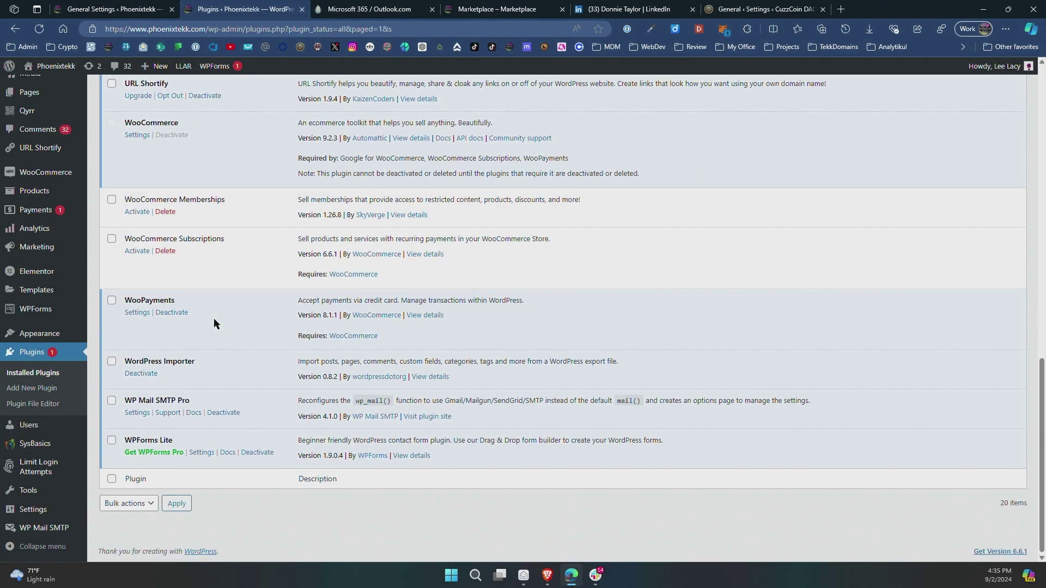
Open WP Mail SMTP Pro settings and scroll to the empty 365 / Outlook Application ID and Redirect URI fields.
click(138, 412)
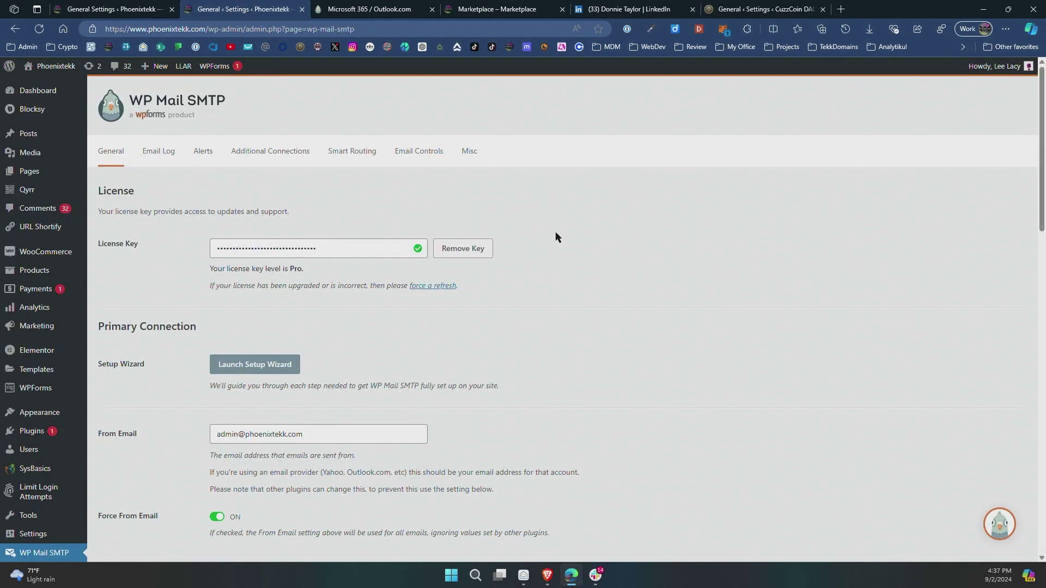
scroll(557, 235, down, 8)
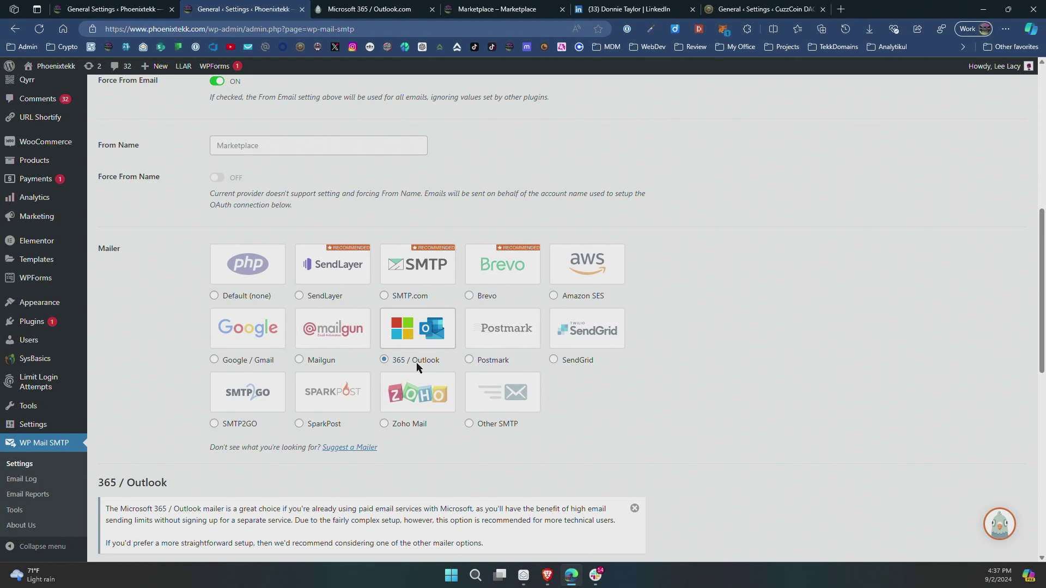
scroll(424, 335, down, 4)
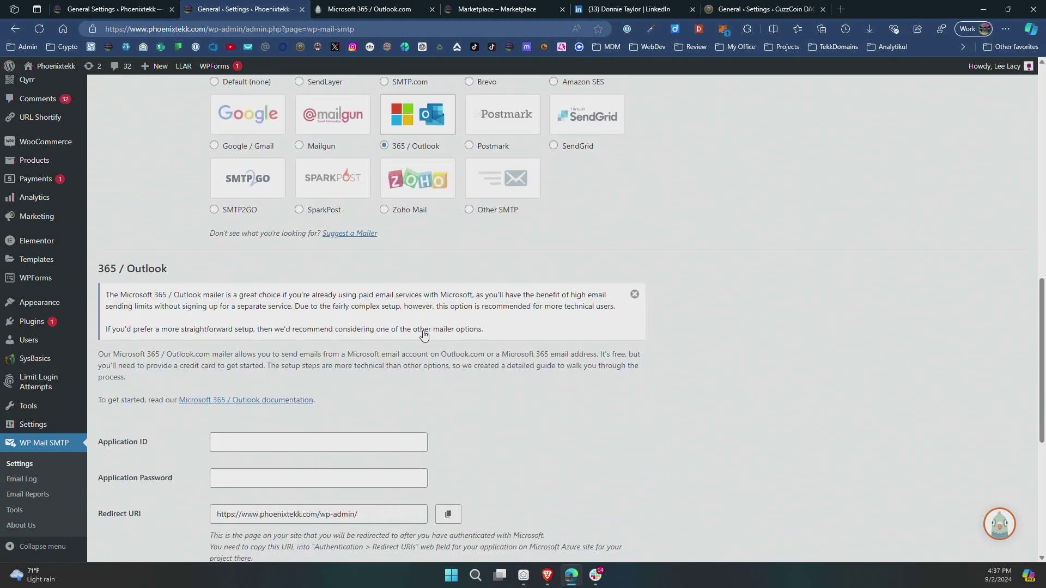
scroll(424, 335, down, 3)
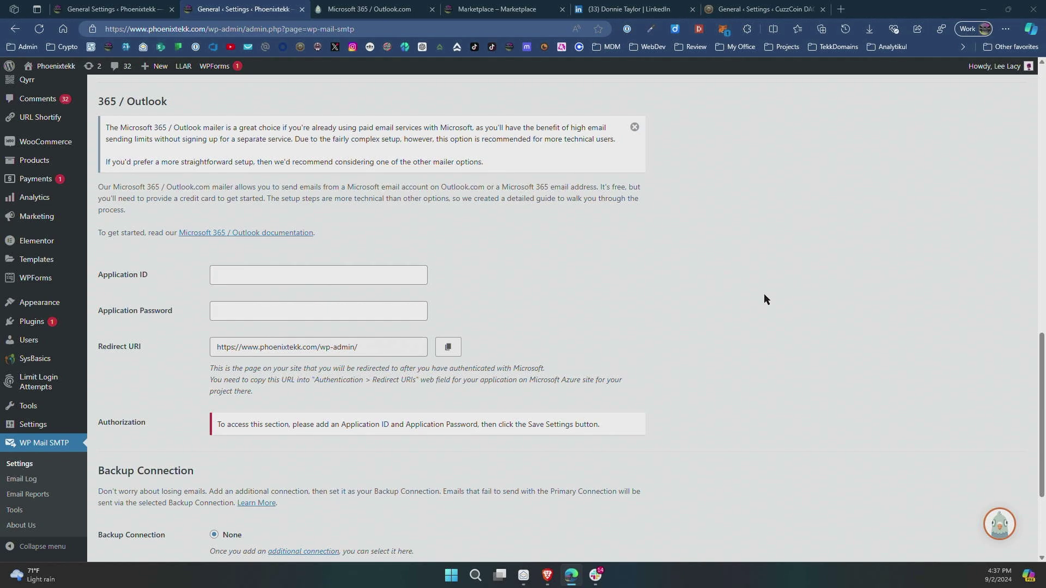
click(496, 10)
Load portal.azure.com and go to Microsoft Entra ID's App registrations list.
click(491, 27)
text(https://portal.azure.com/)
key(Return)
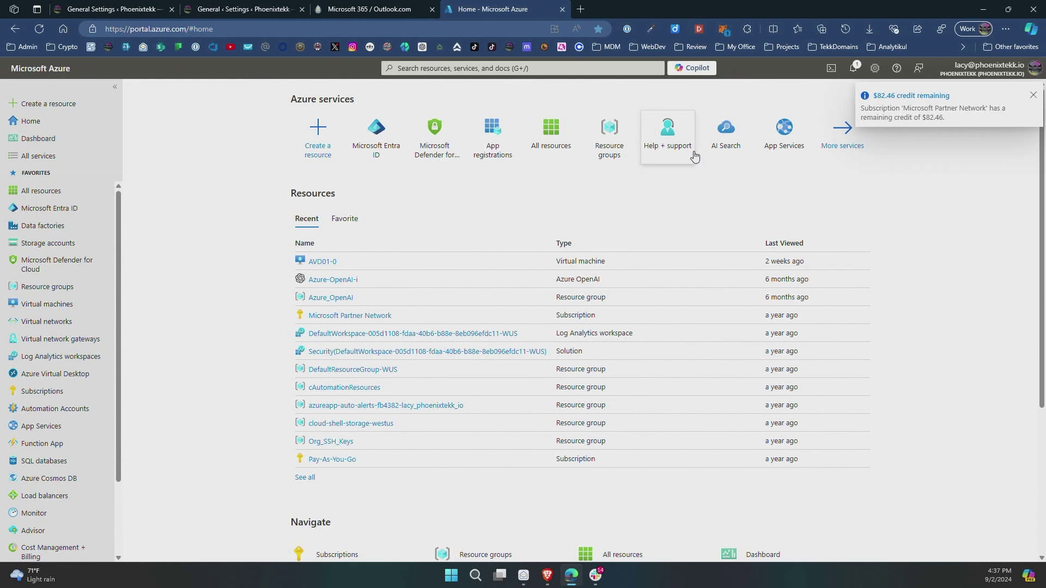
click(53, 210)
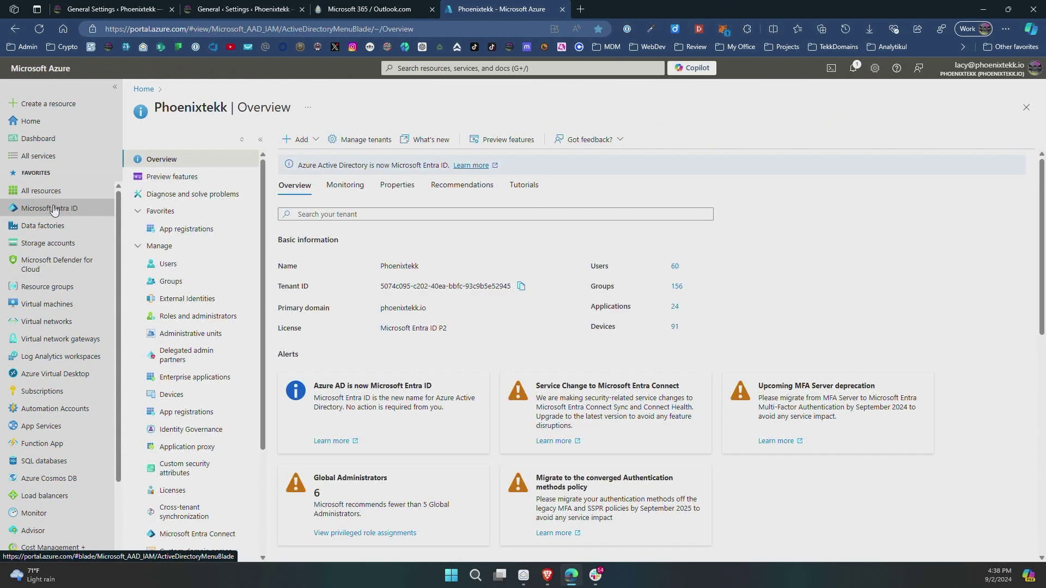
click(190, 413)
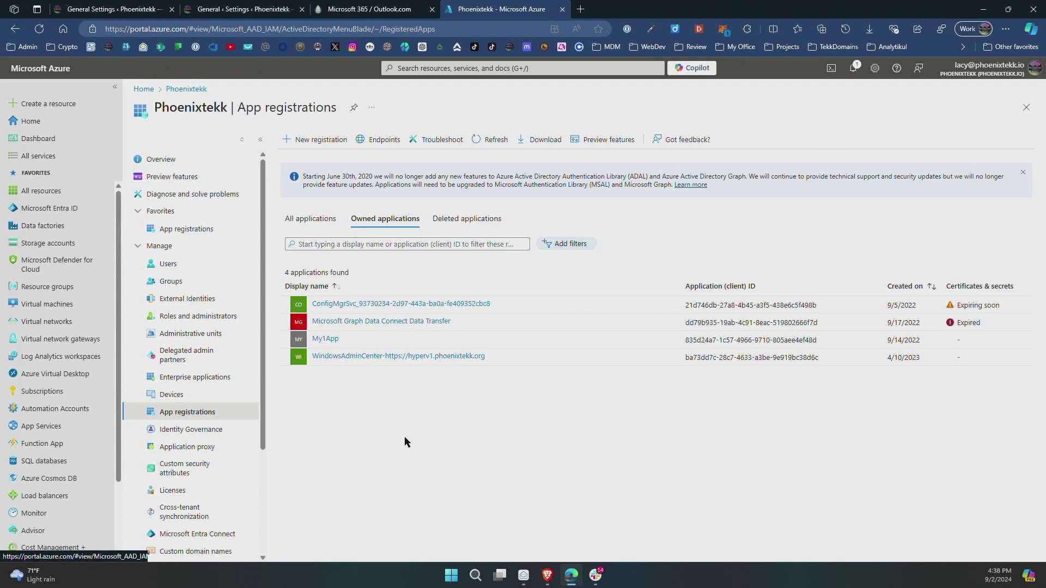
click(315, 140)
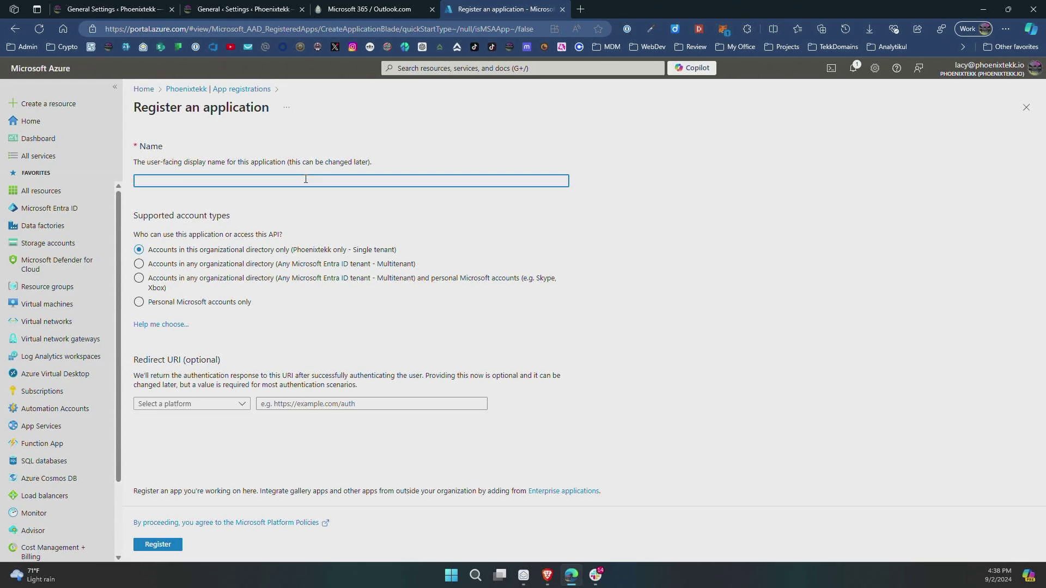
text(WP Mail jSMTP: www.phoenixtekk.com)
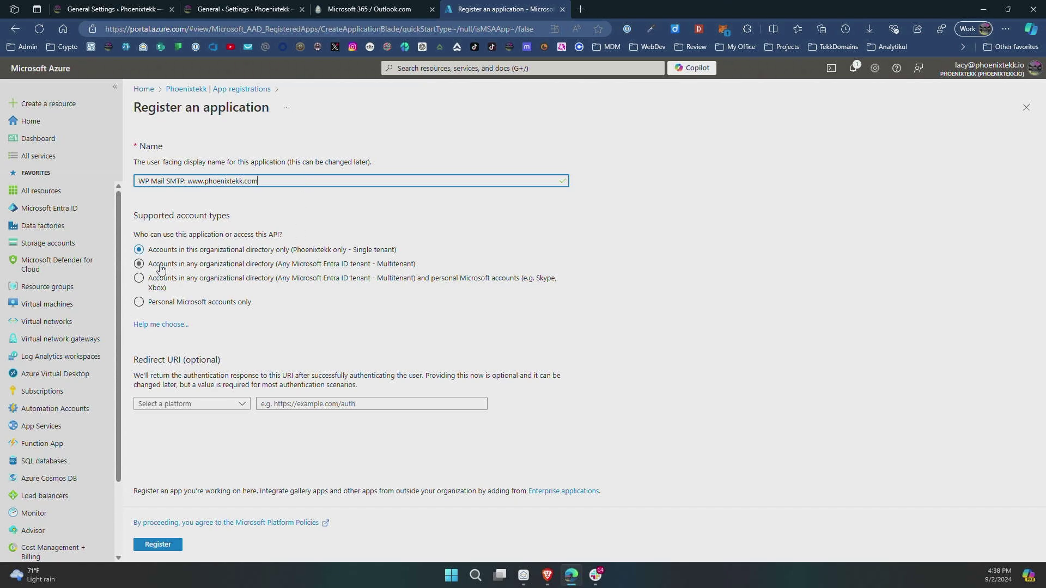
click(140, 281)
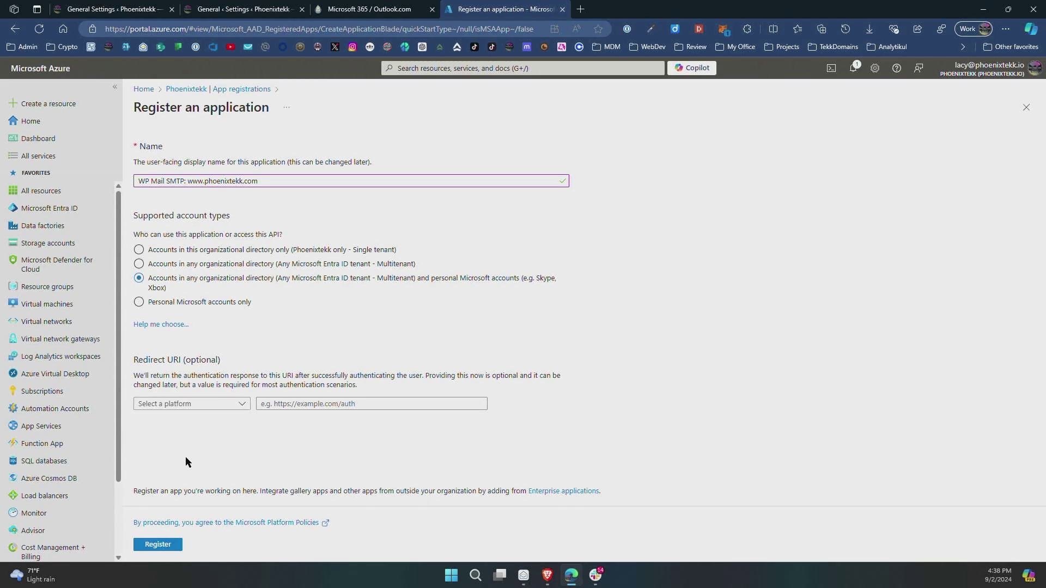
click(327, 403)
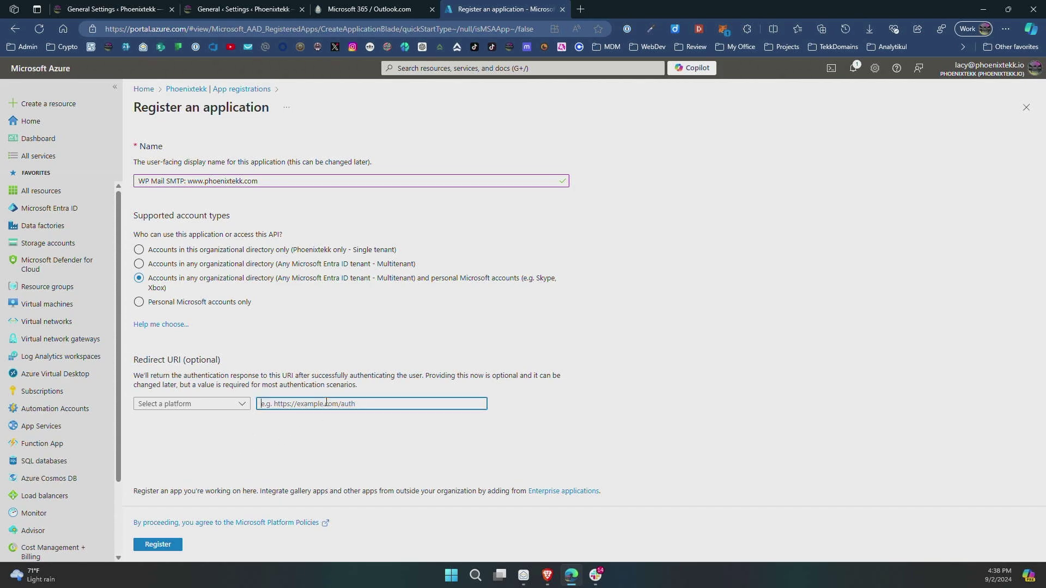
click(243, 405)
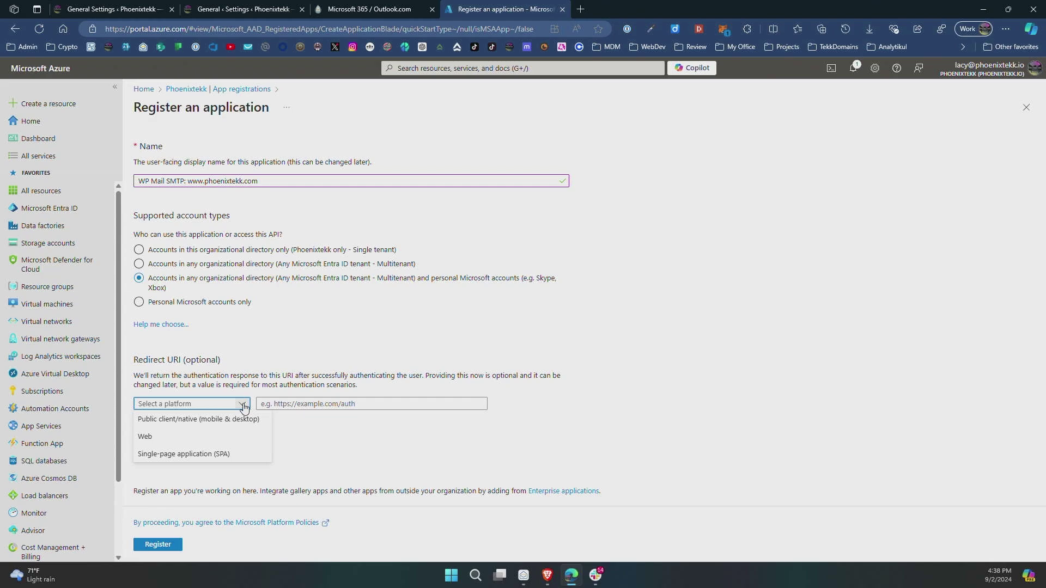
click(148, 438)
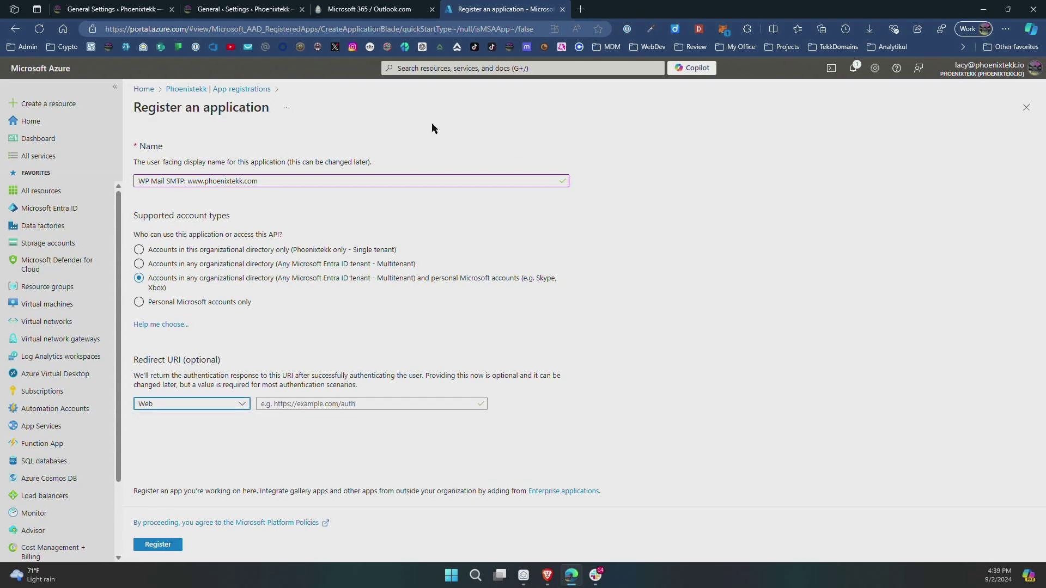
Copy the site's Redirect URI from the WP Mail SMTP settings page.
click(253, 11)
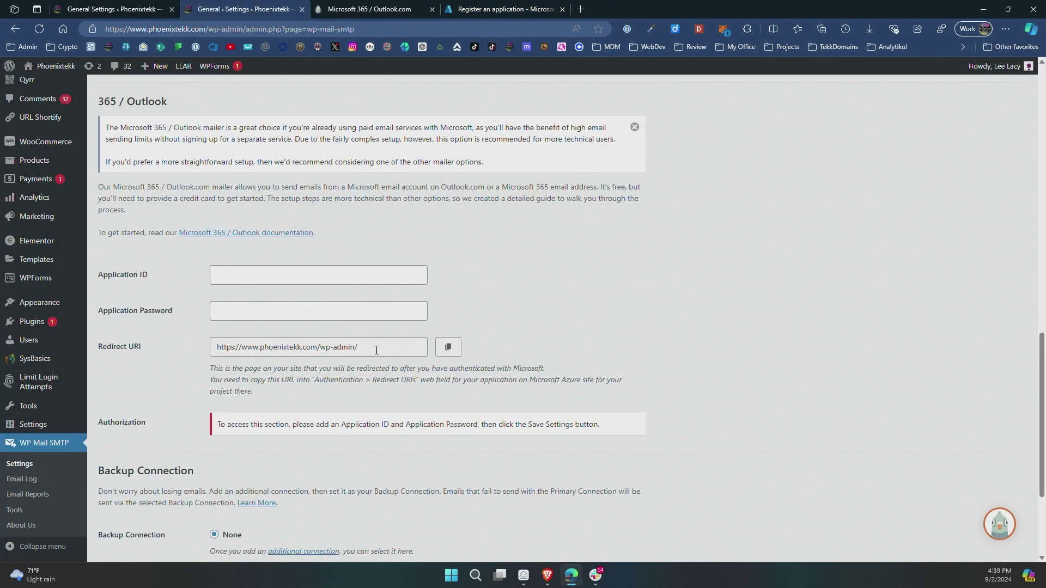
click(448, 347)
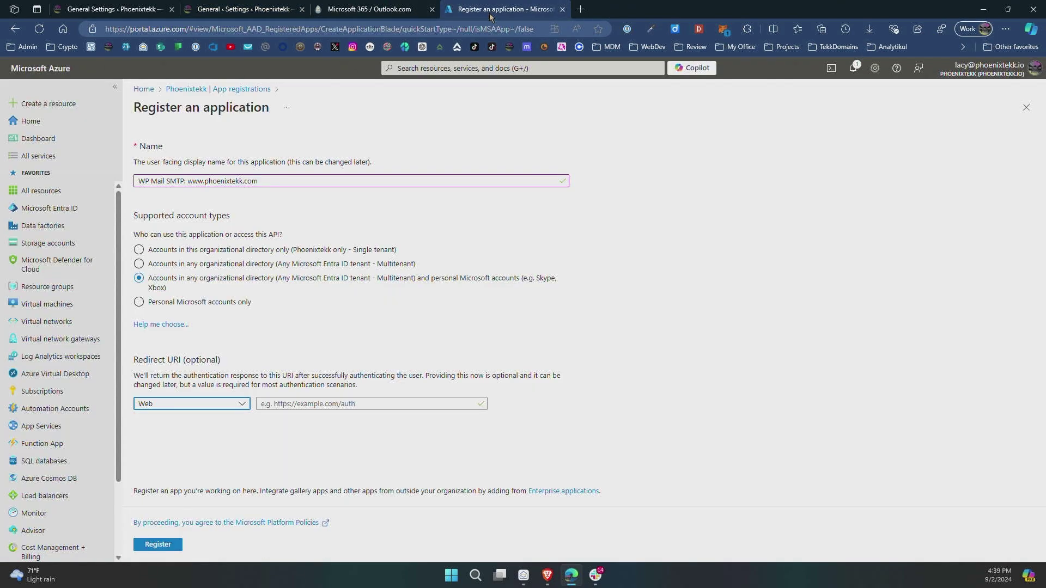
click(489, 12)
drag(477, 5, 349, 7)
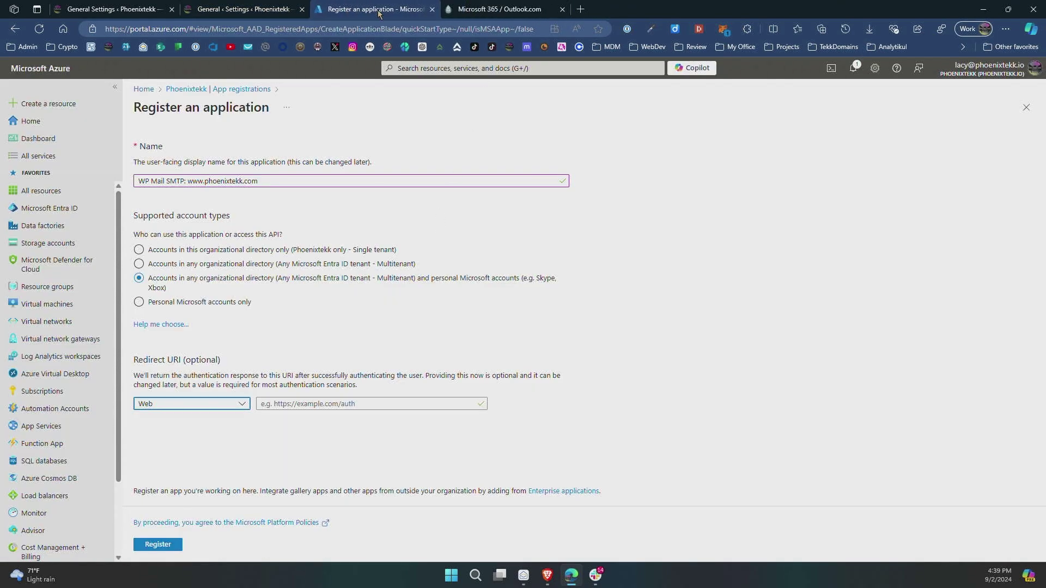
click(294, 403)
right_click(294, 405)
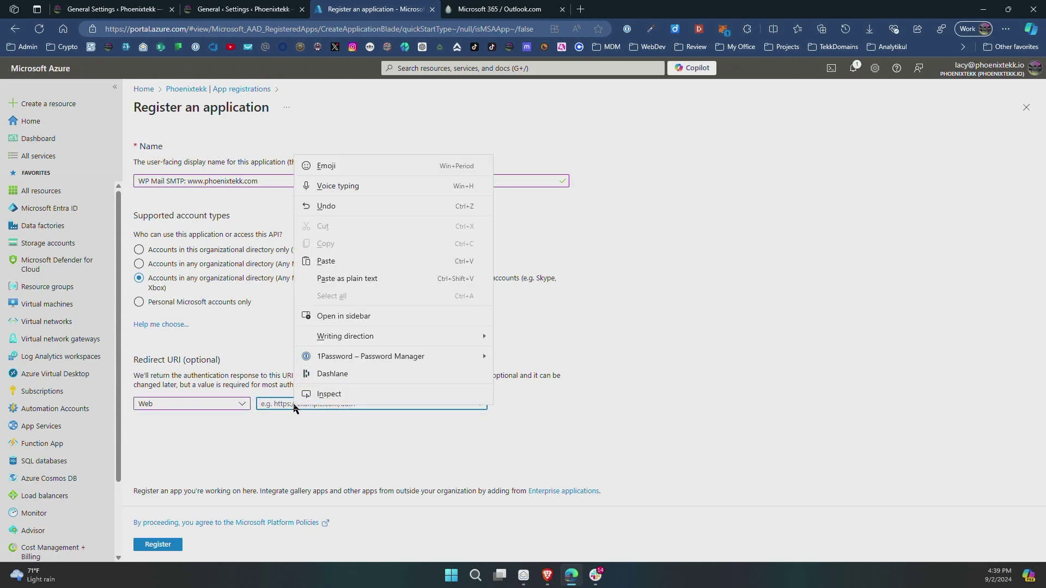
click(347, 278)
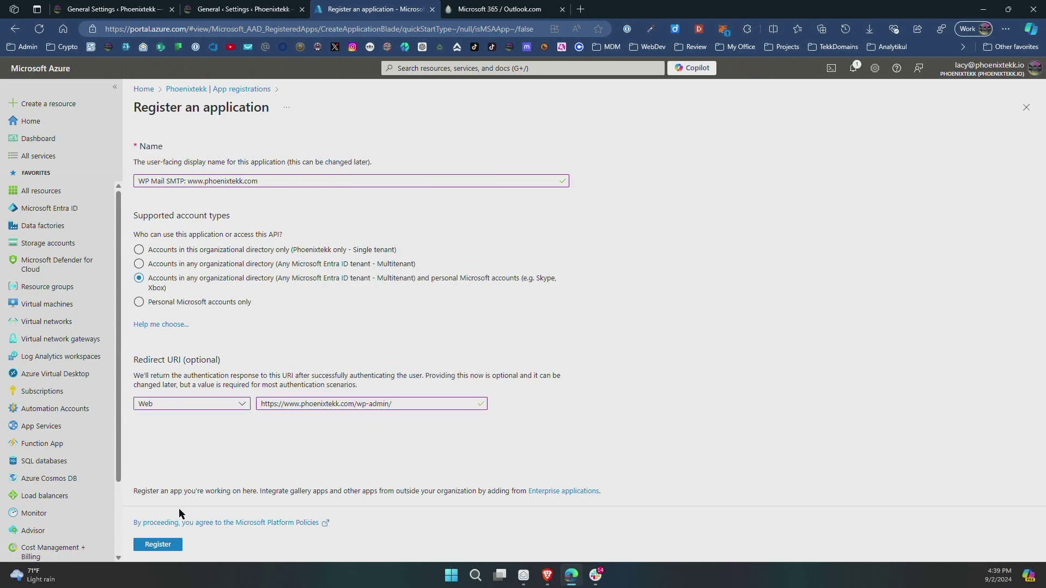
click(157, 544)
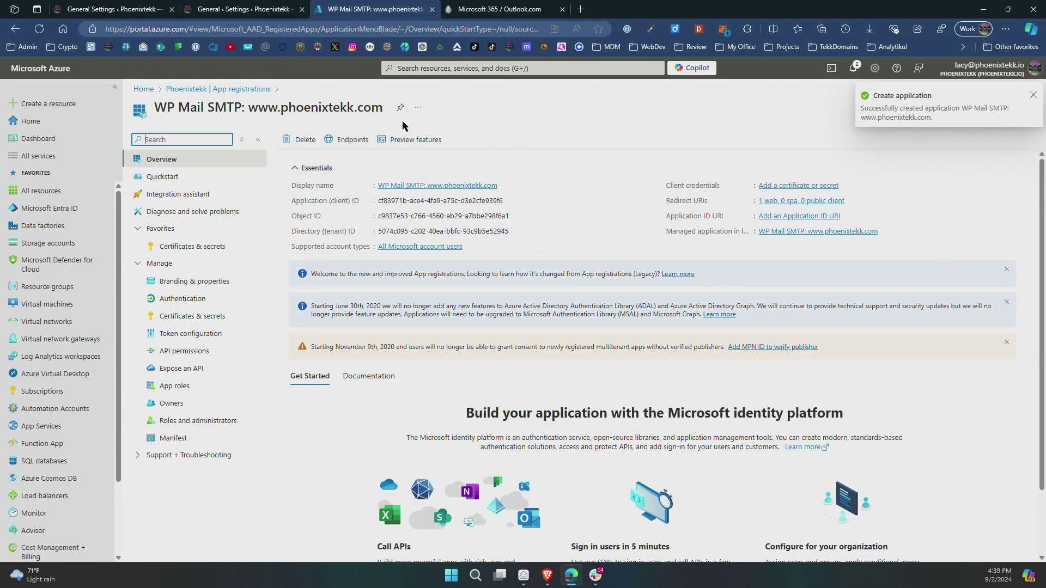
Copy the new app's Application (client) ID from its Azure overview page.
drag(387, 109, 113, 108)
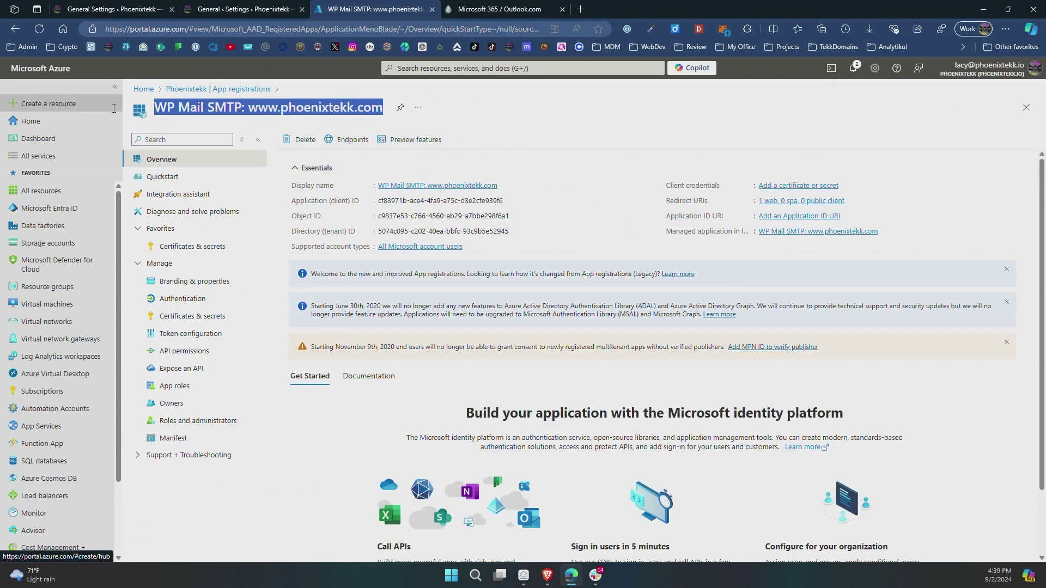
click(582, 137)
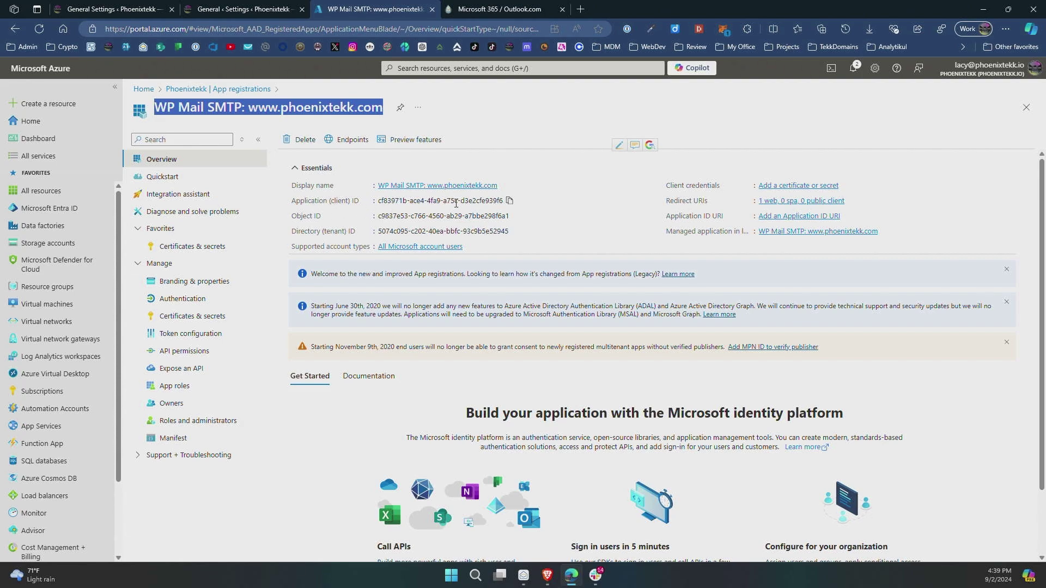
click(509, 201)
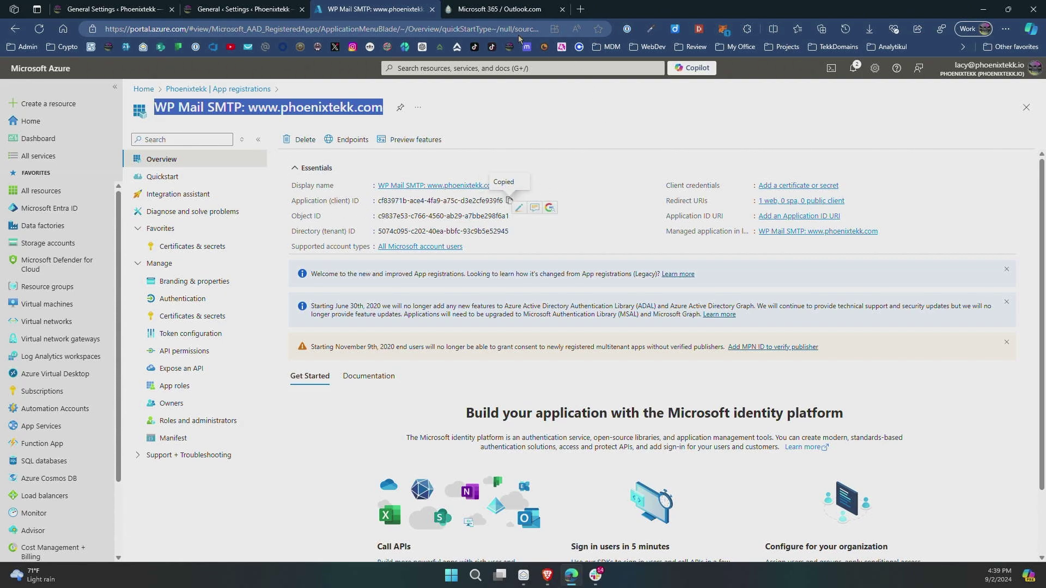
click(249, 11)
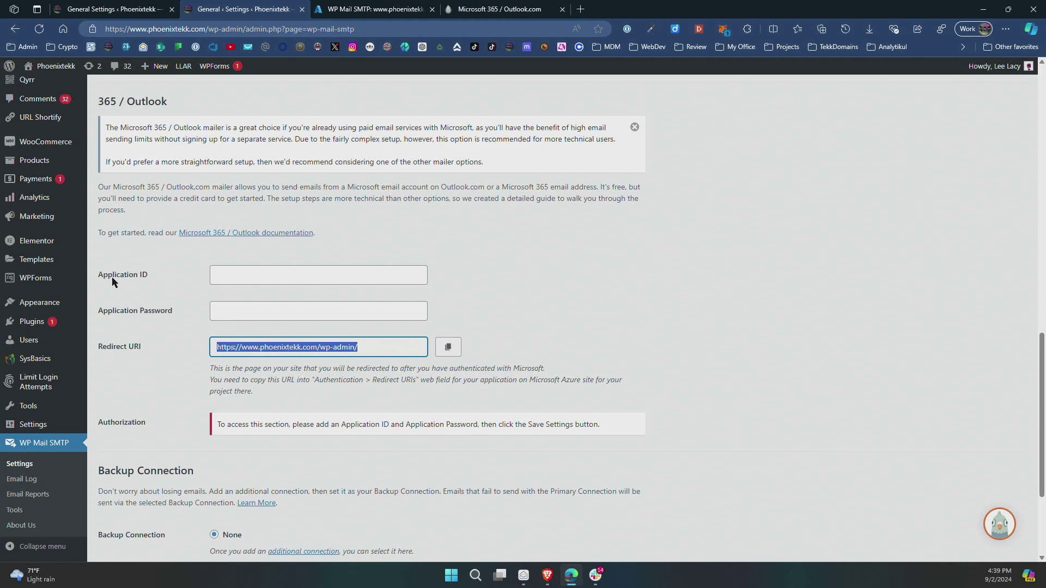
Paste the Azure client ID into WP Mail SMTP's Application ID field, dismissing the password-manager prompt.
click(245, 275)
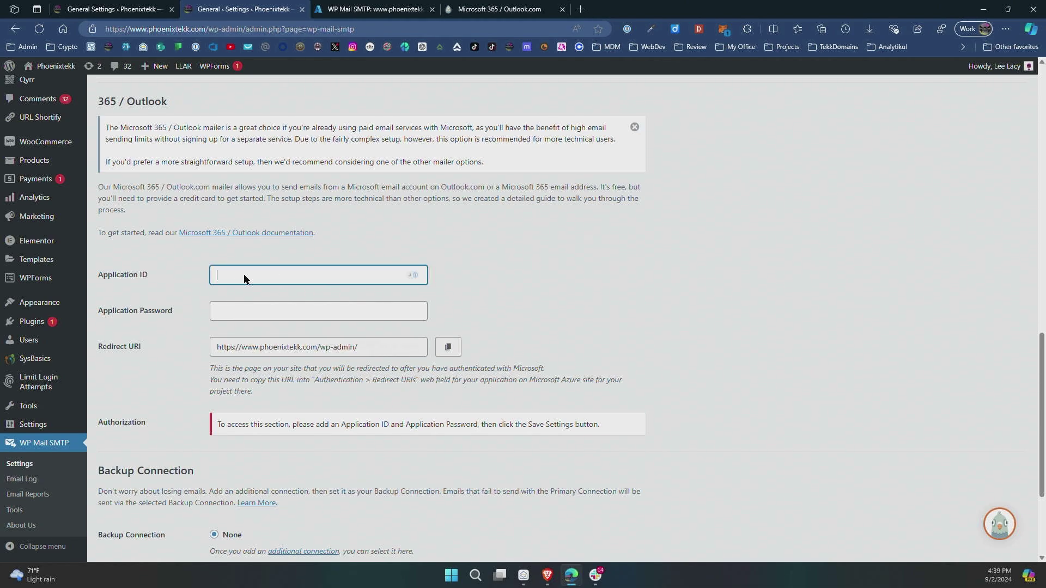
right_click(245, 276)
click(302, 381)
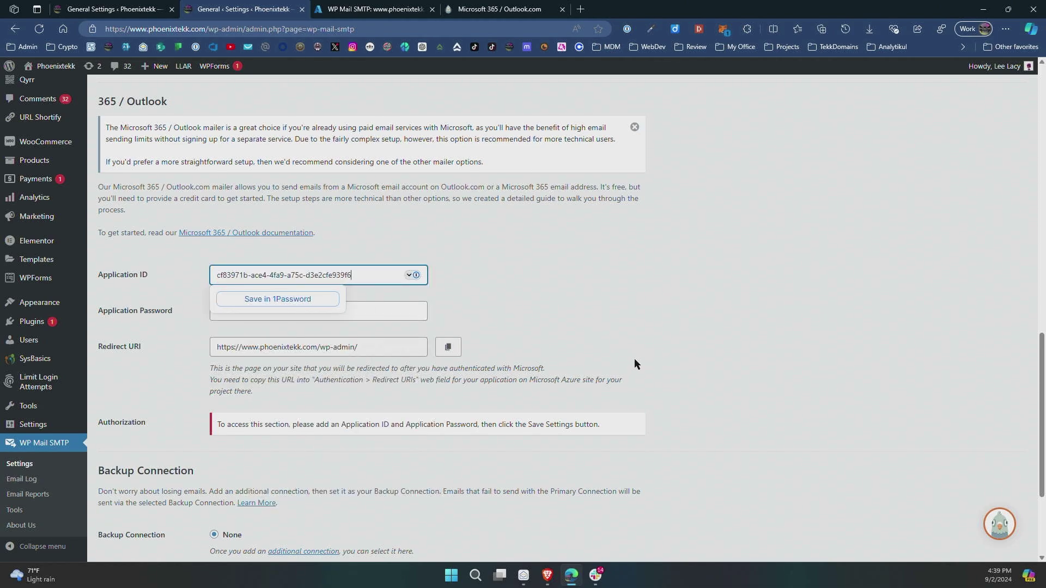
click(562, 259)
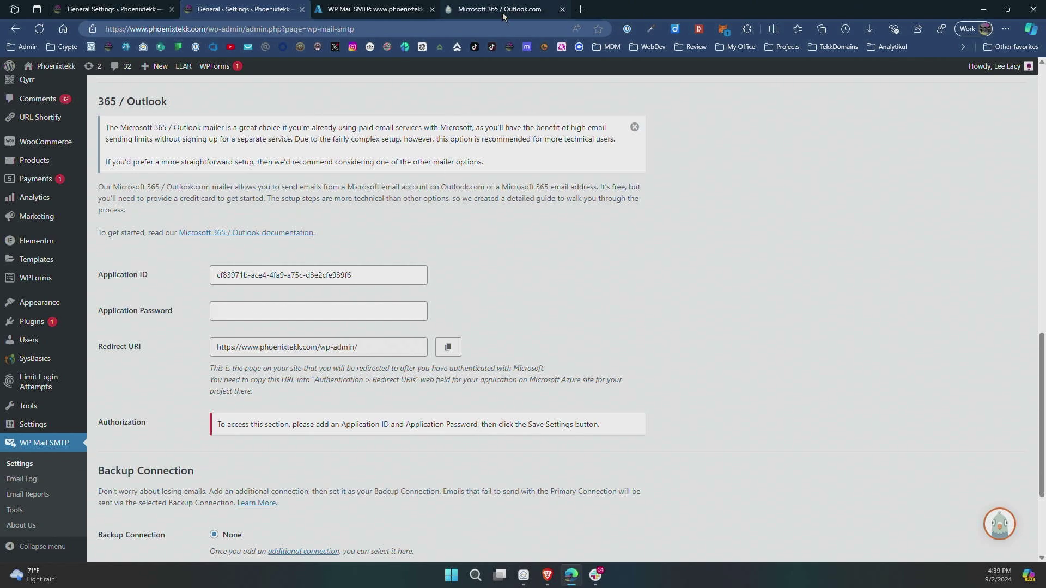
click(391, 11)
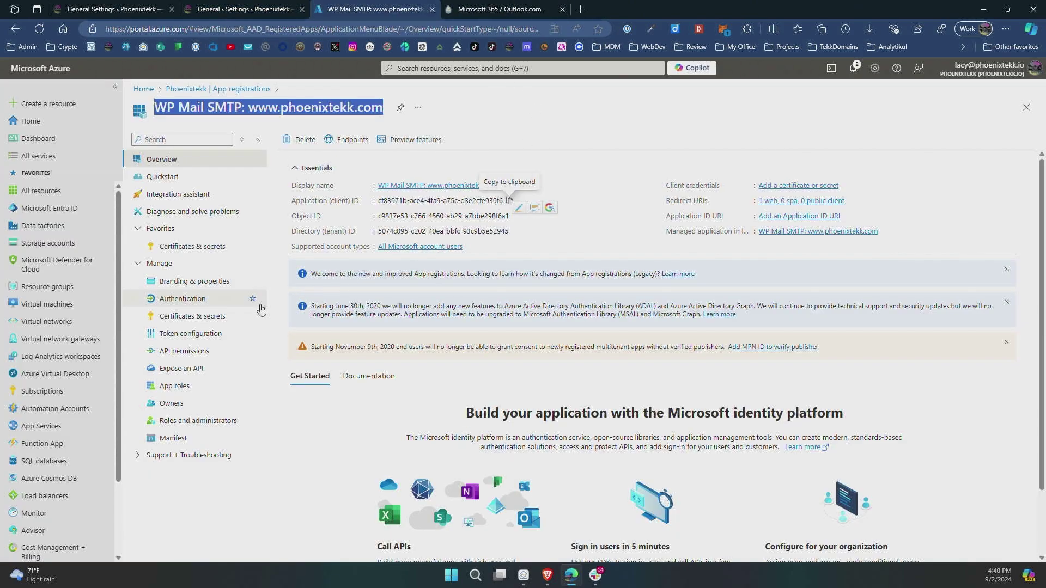
Add client secret 'app_password_for_wp_mail_smtp' expiring in 365 days under Certificates & secrets.
click(209, 320)
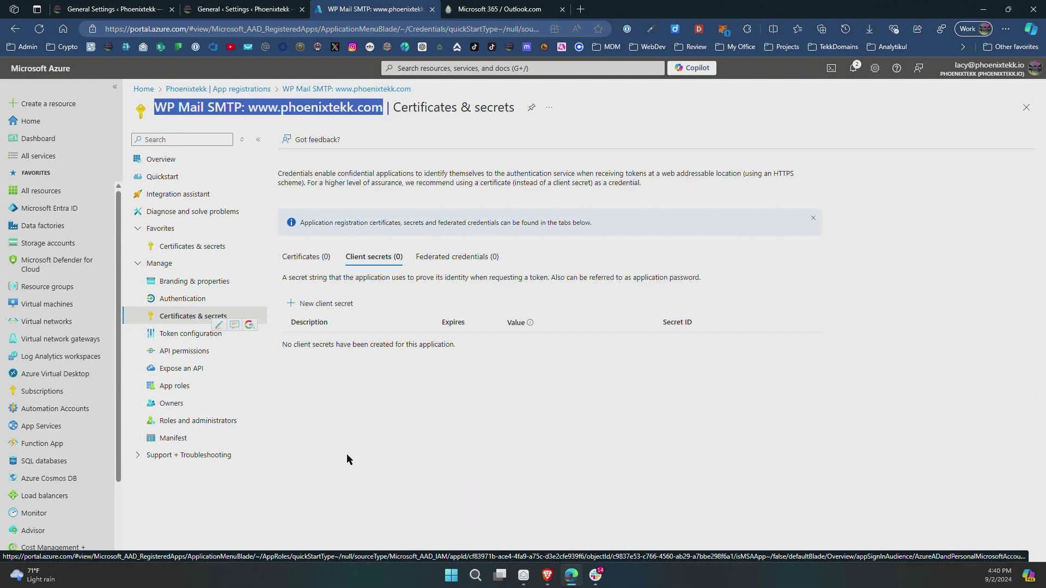
click(312, 308)
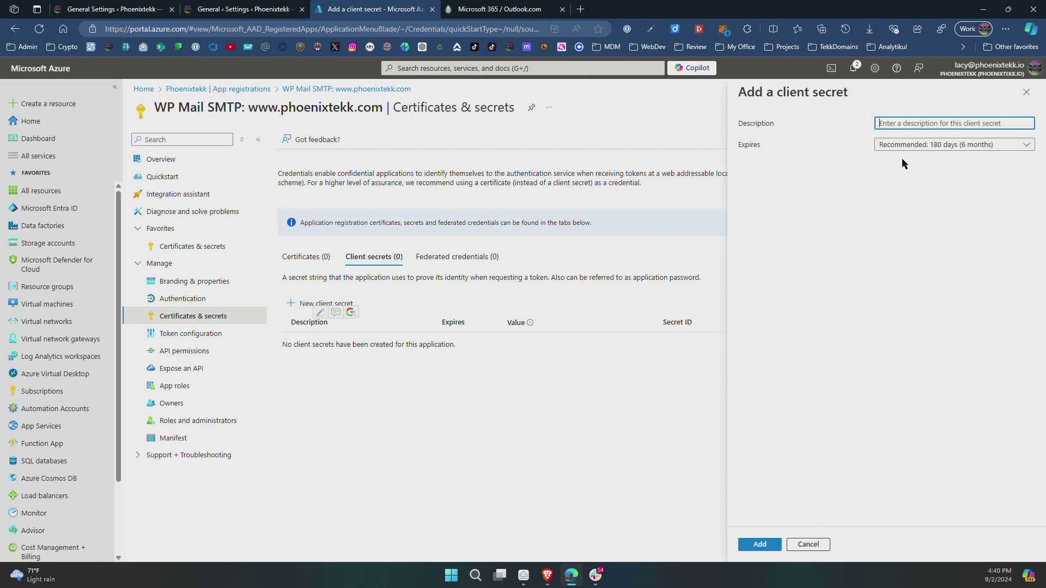
text(aa)
text(pp_password_for)
text(_wp_mail_smtp)
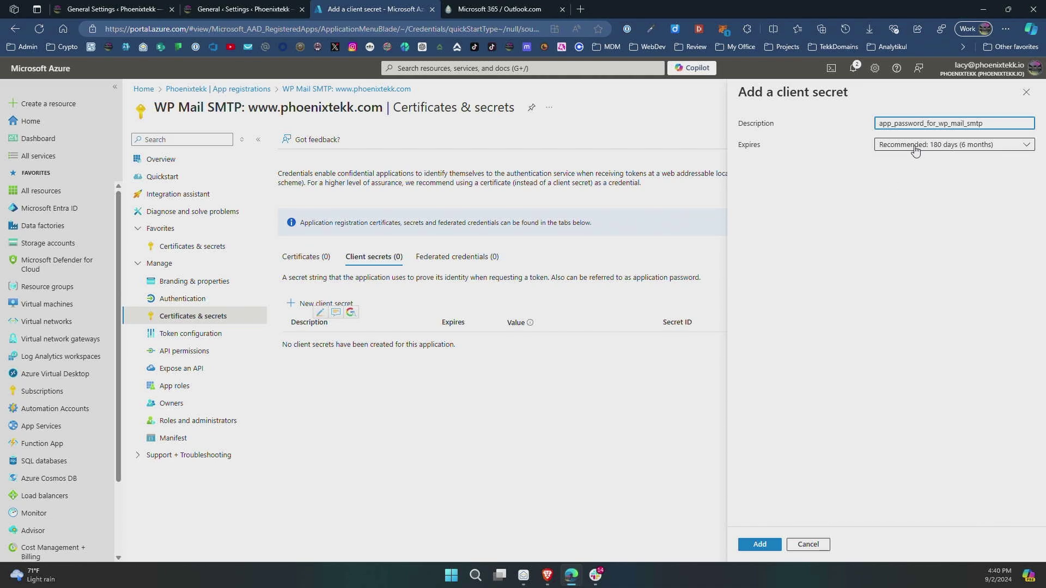
click(915, 151)
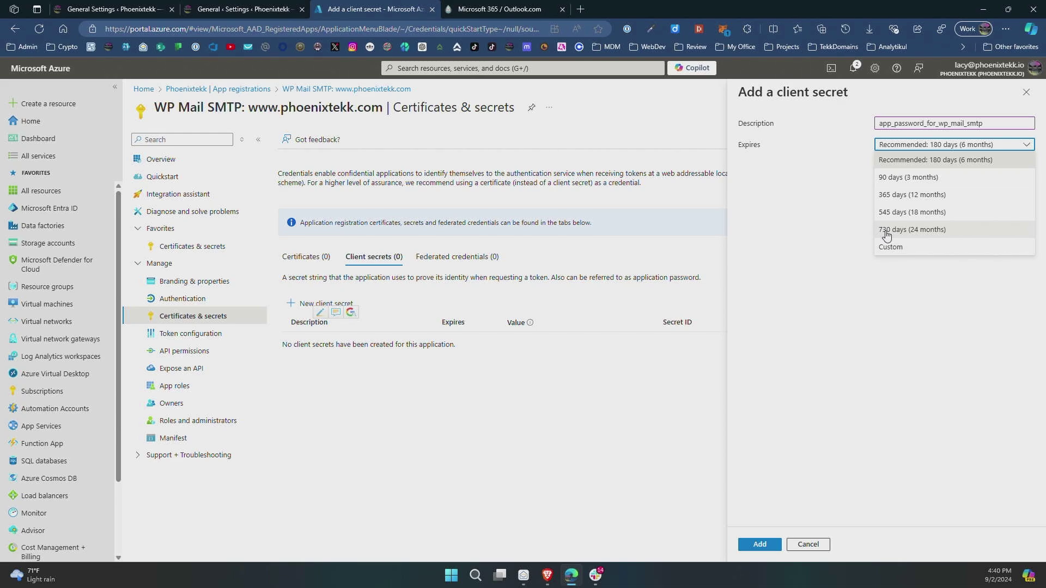
click(884, 199)
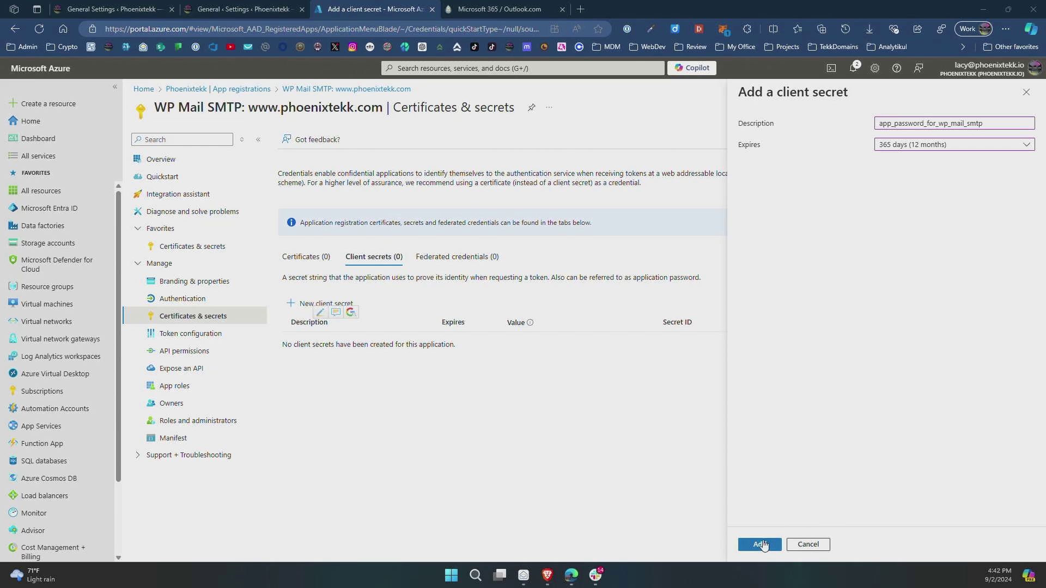
click(761, 545)
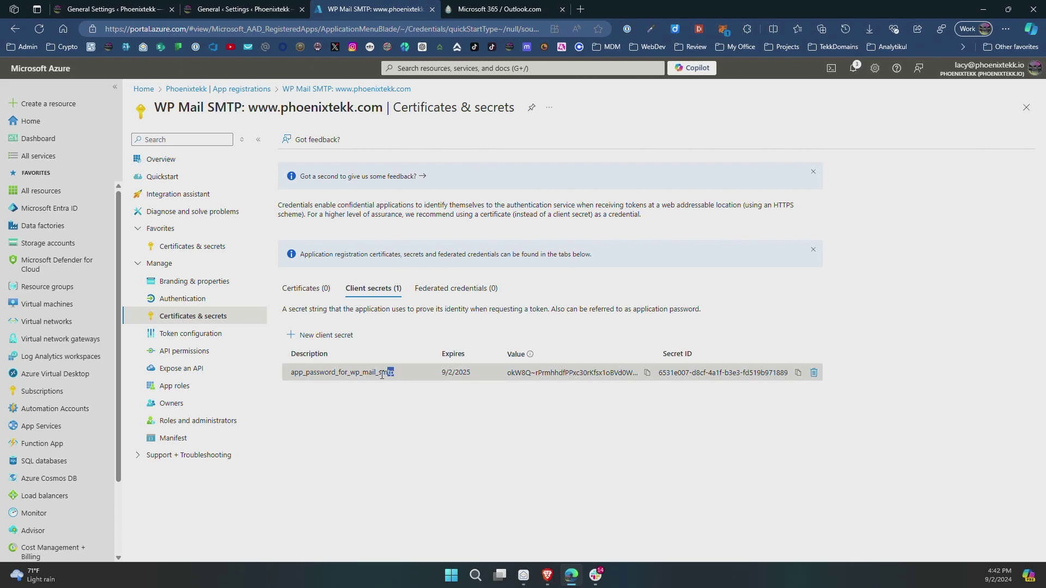
Copy the new client secret's value for WP Mail SMTP.
drag(394, 372, 290, 373)
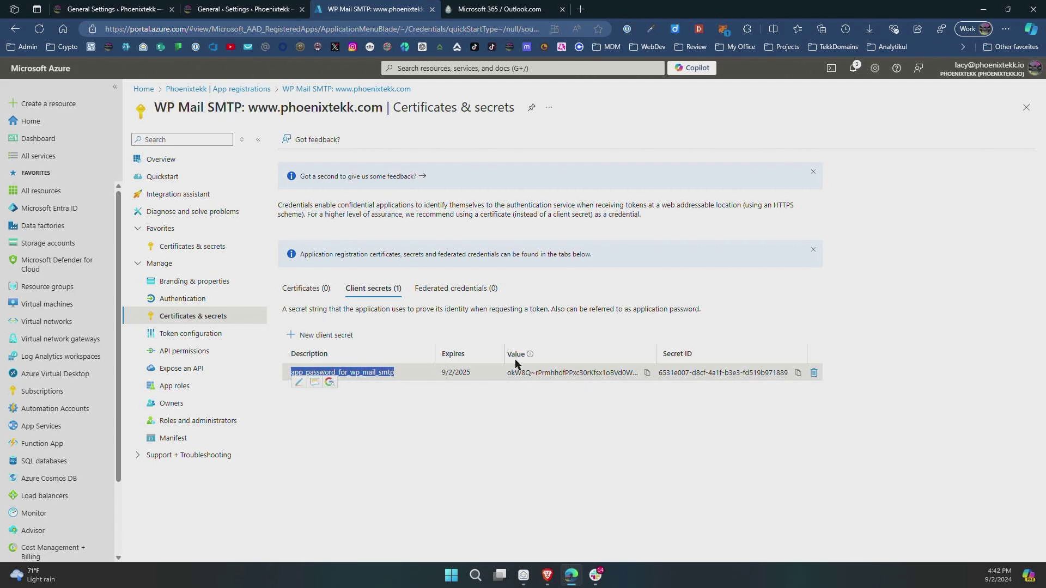
click(647, 374)
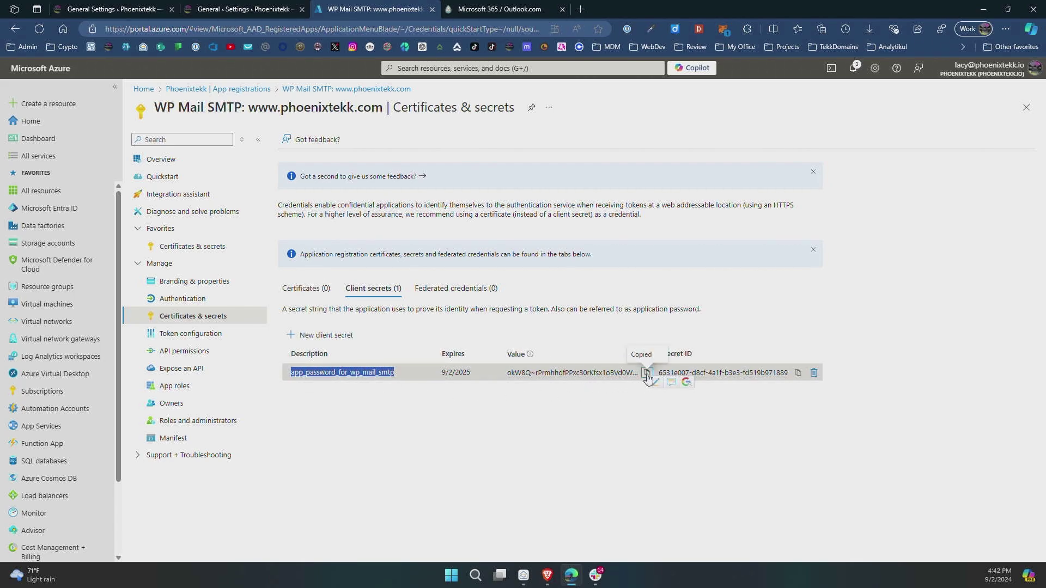
click(243, 9)
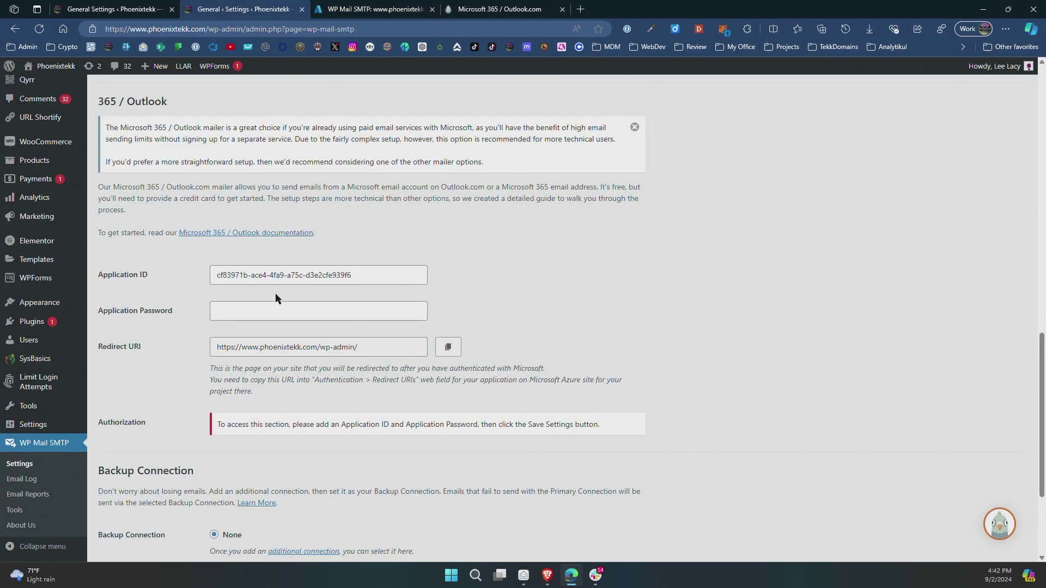
Paste the client secret into Application Password and save the settings.
click(239, 311)
right_click(239, 312)
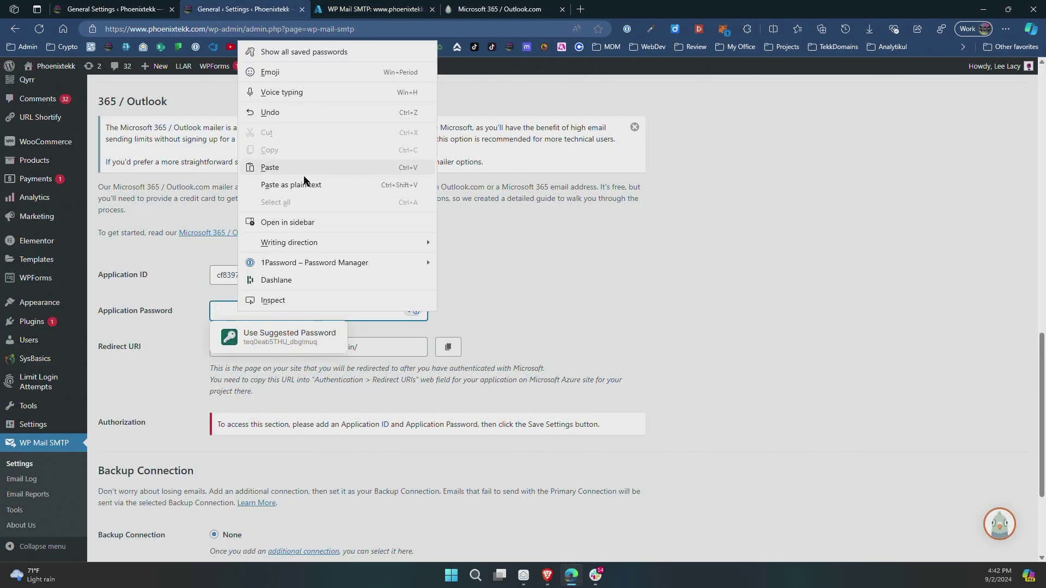
click(332, 168)
click(575, 288)
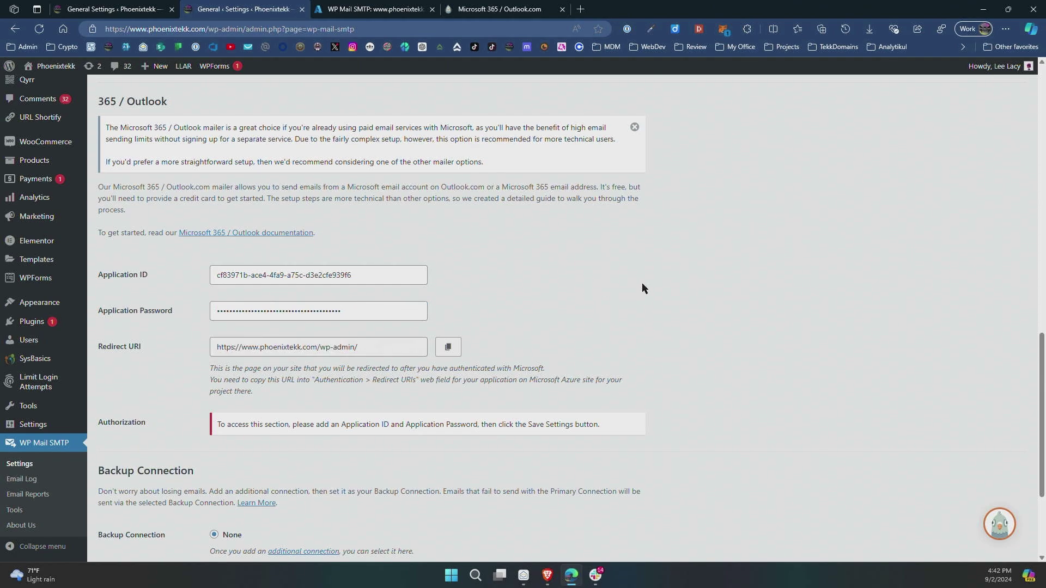
scroll(751, 275, down, 3)
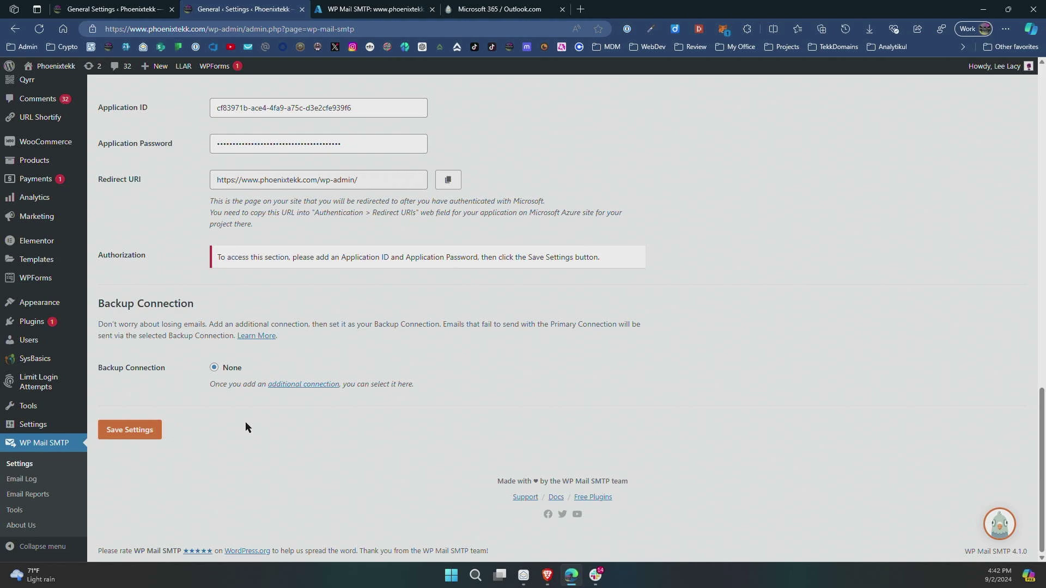
click(136, 430)
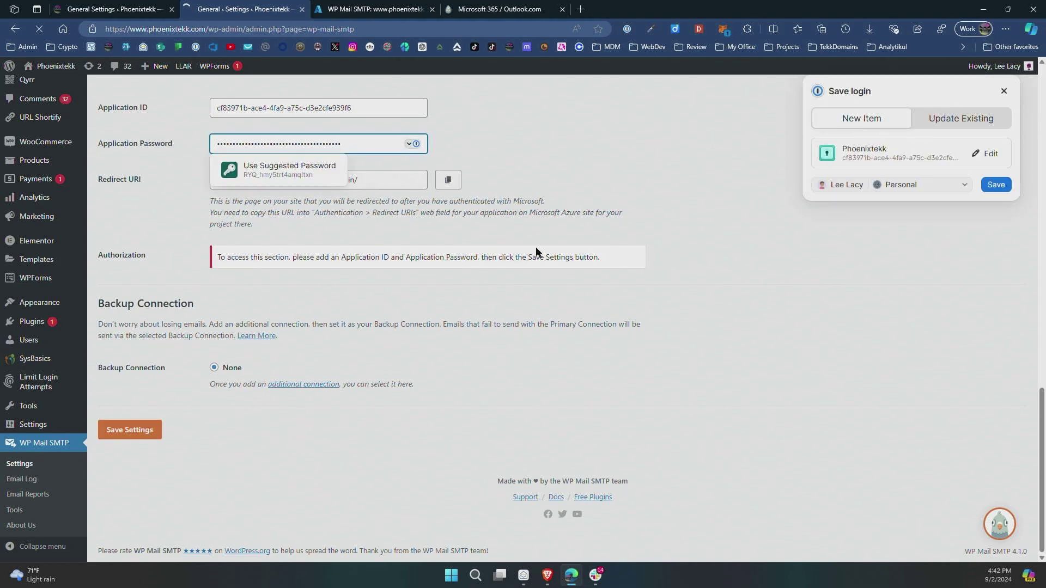
Review the saved settings and check the domain in the From Email field.
scroll(494, 342, down, 12)
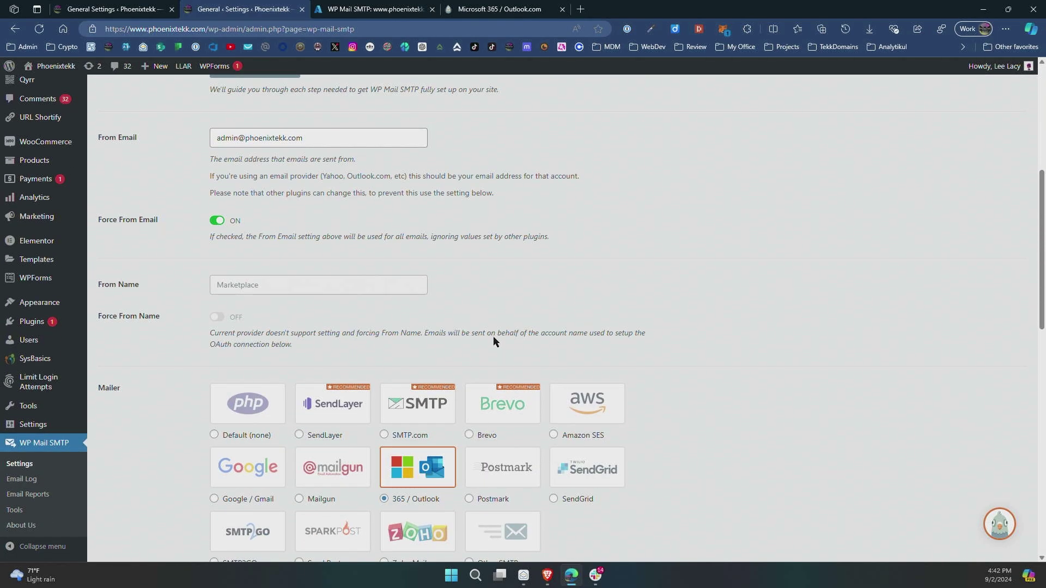
scroll(566, 299, down, 6)
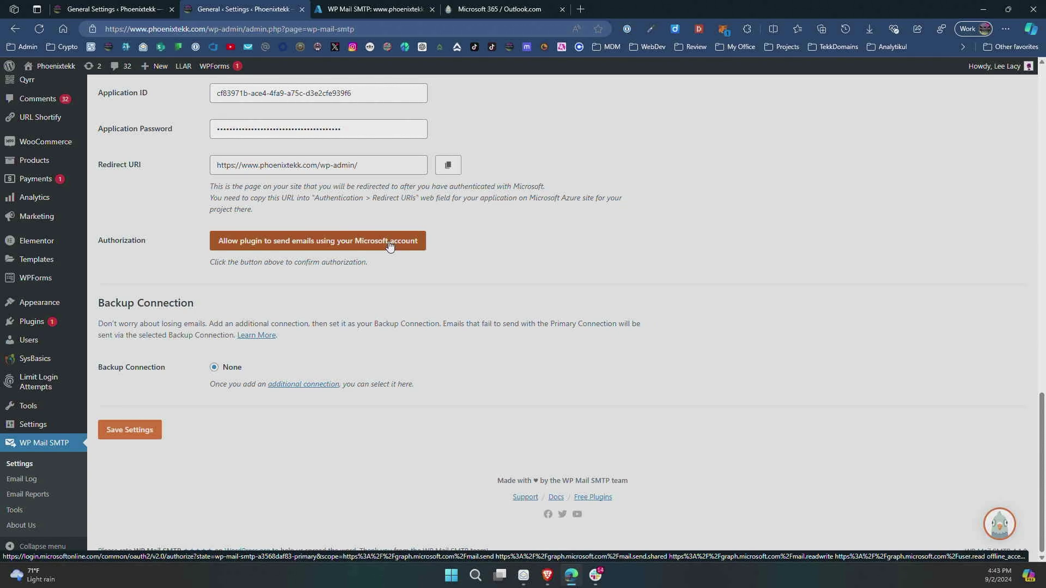
scroll(507, 243, up, 12)
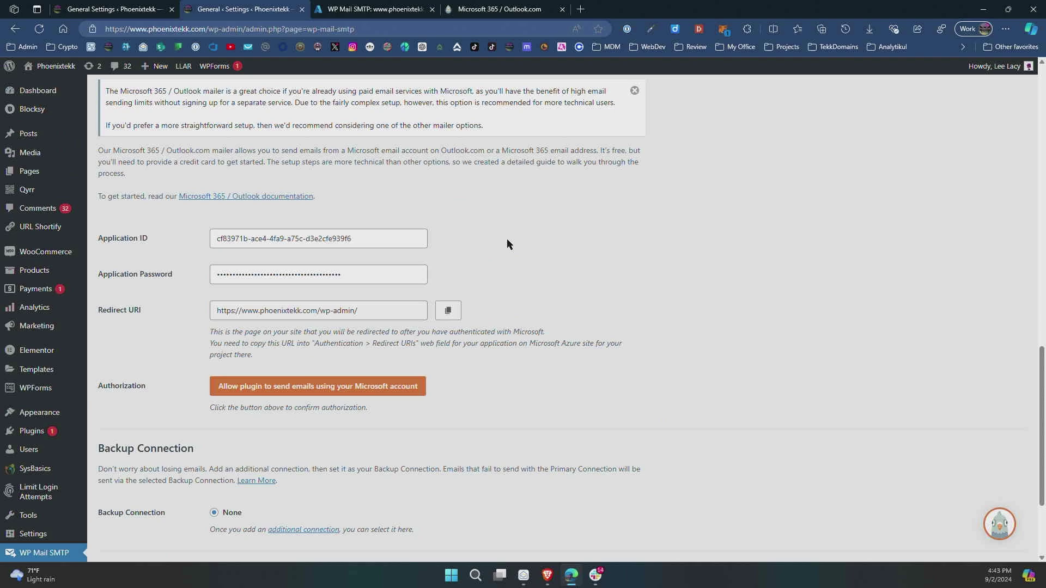
scroll(507, 243, up, 8)
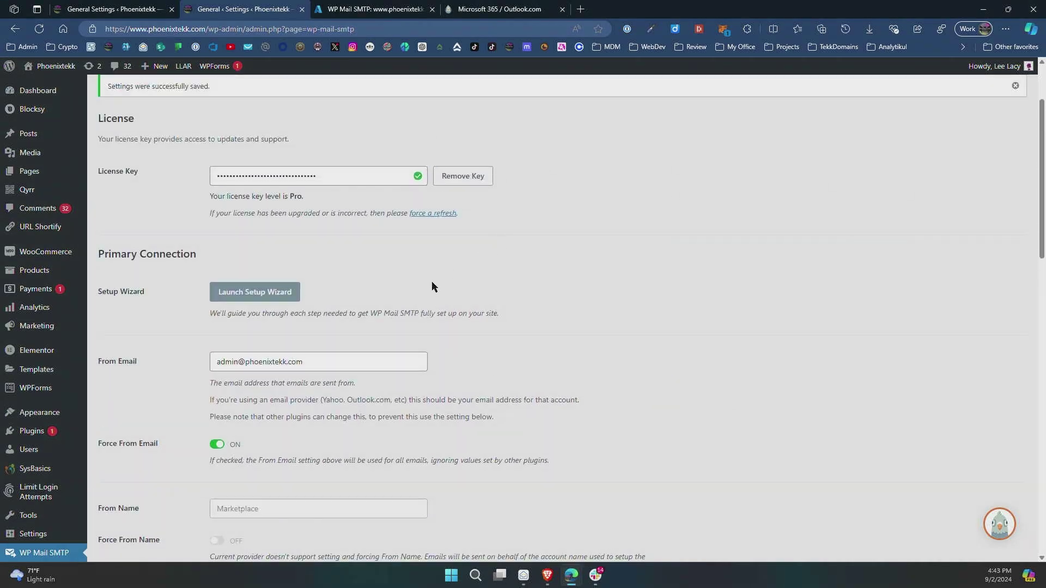
click(215, 362)
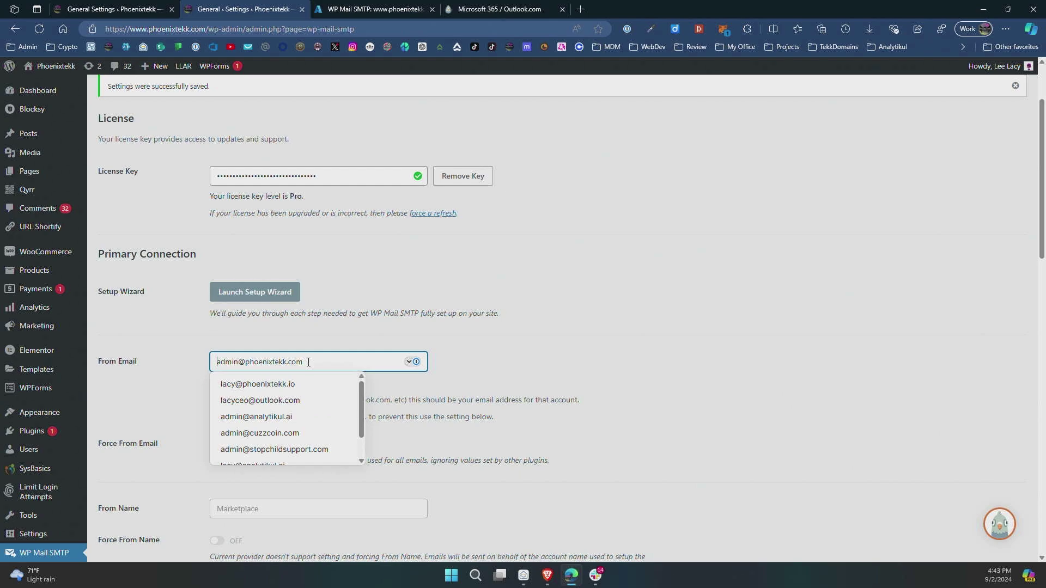
drag(308, 362, 247, 362)
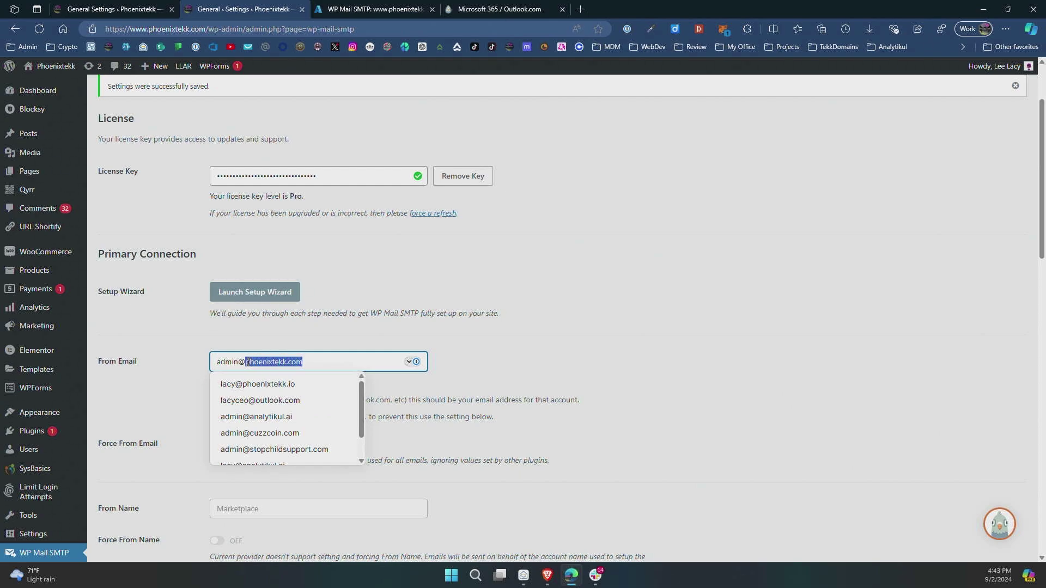
click(616, 371)
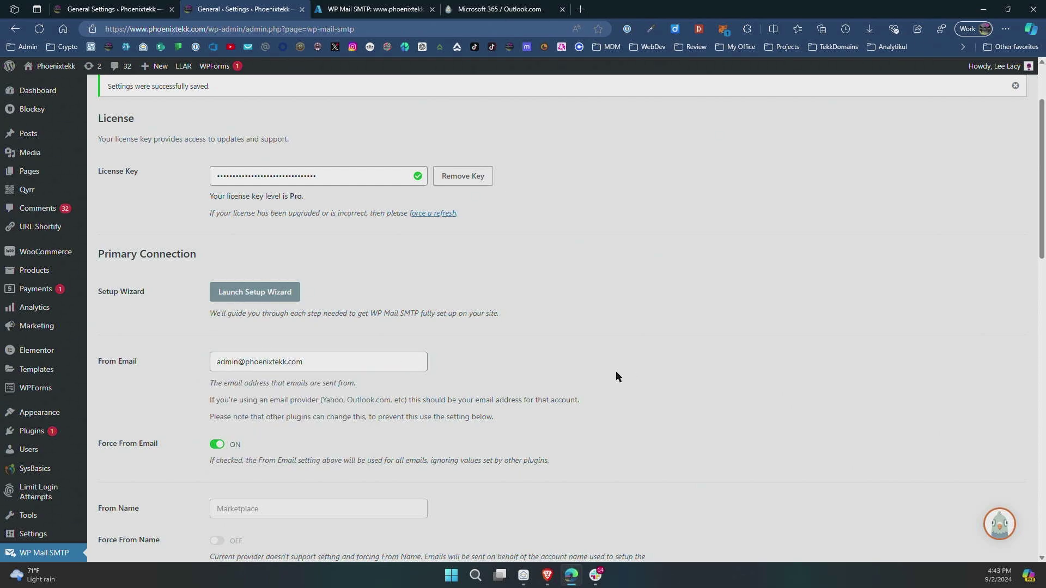
scroll(615, 371, down, 10)
Authorize the plugin with Microsoft, consenting to its mail permissions for the whole organization.
click(246, 411)
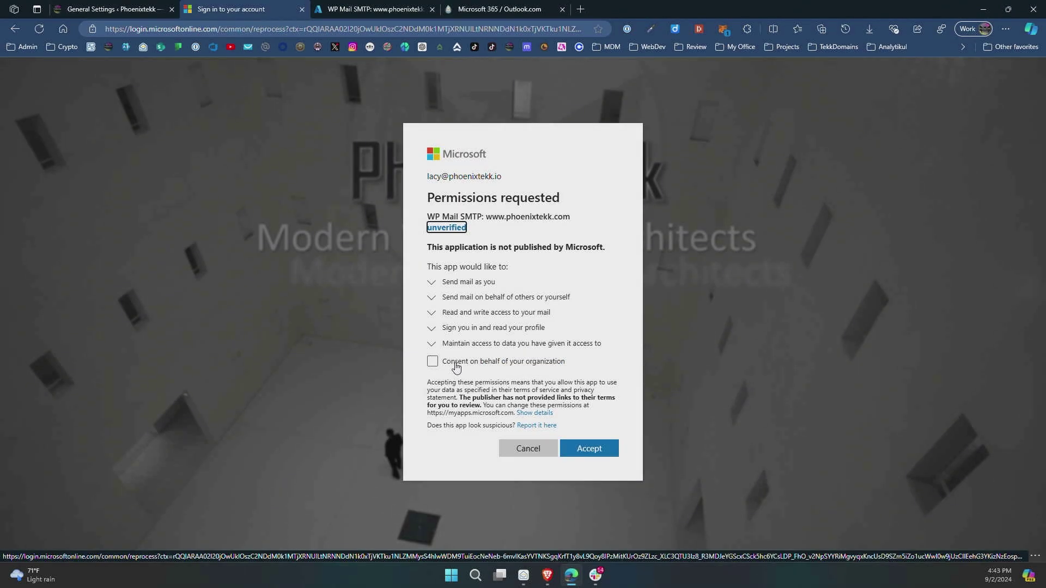
click(456, 365)
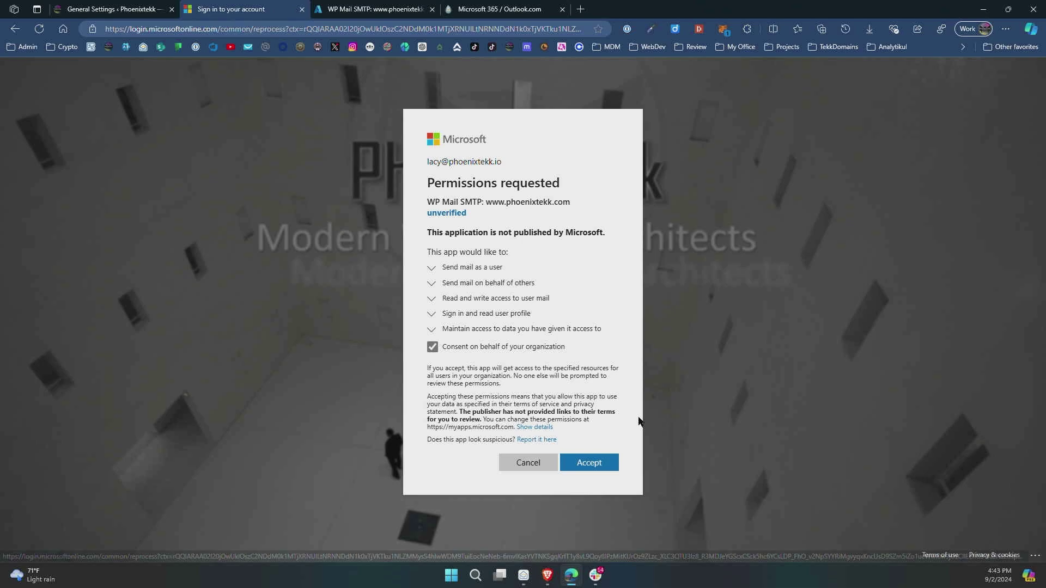
click(596, 467)
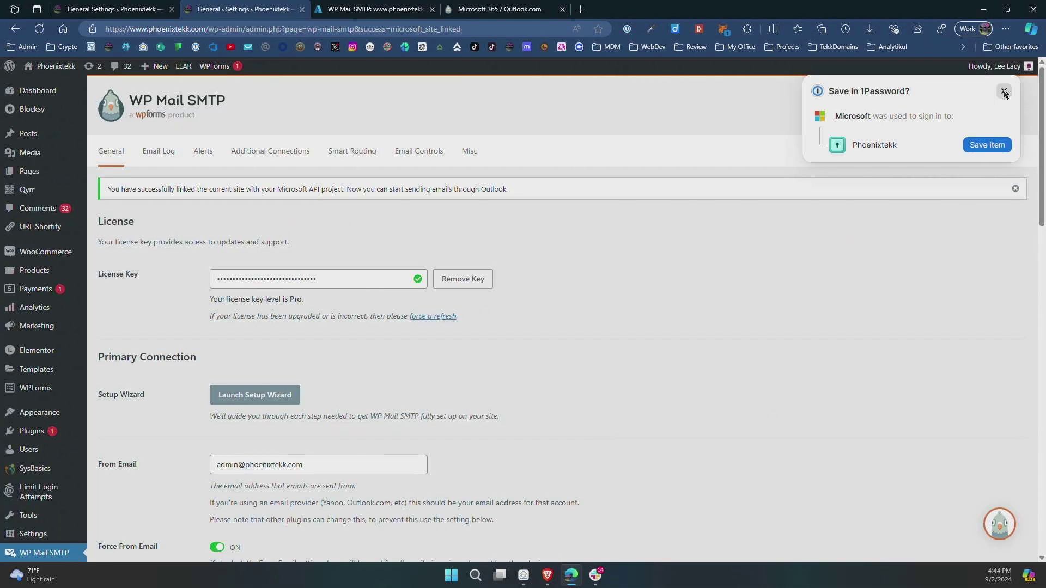
Dismiss the 1Password prompt and save WP Mail SMTP settings with the linked Microsoft 365 connection.
click(1004, 92)
scroll(719, 311, down, 15)
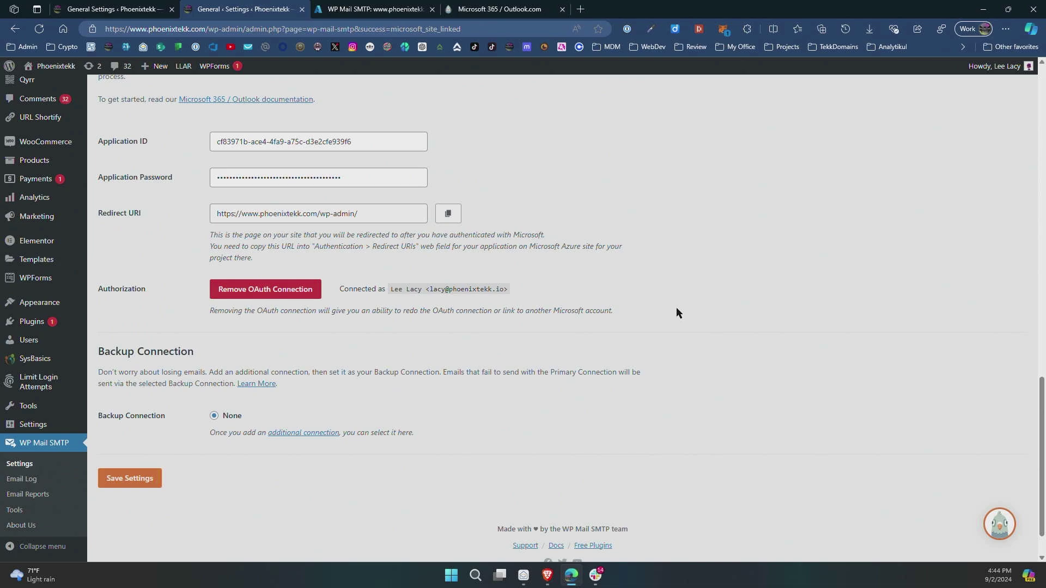
scroll(675, 313, down, 1)
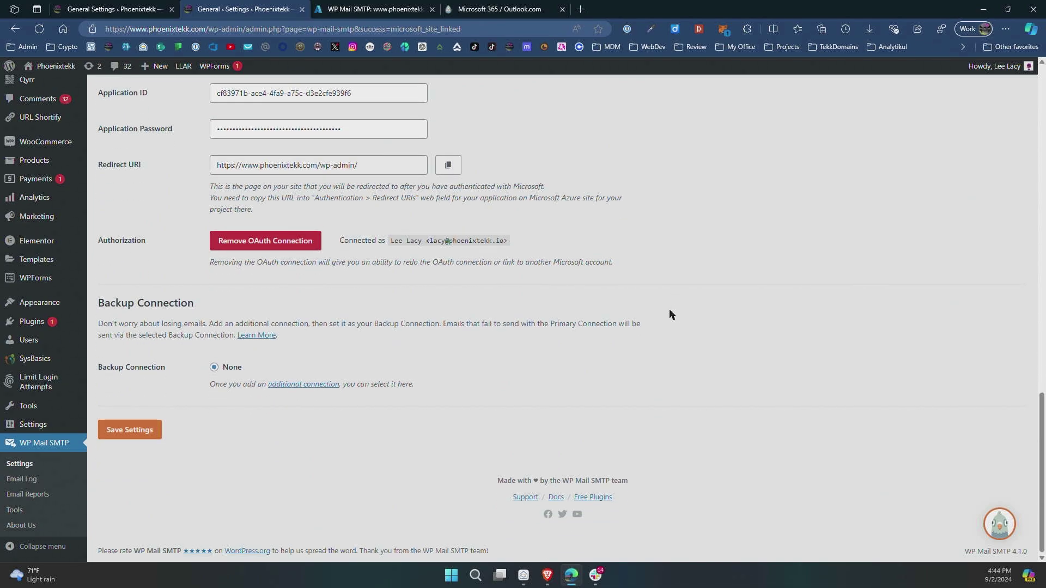
click(140, 430)
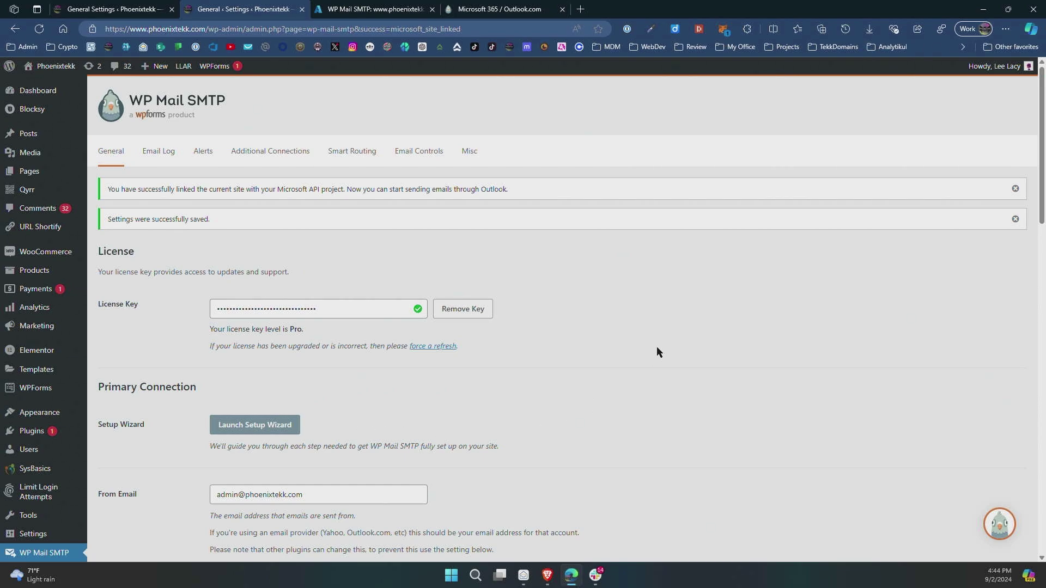
Send a test email from the Email Test tool, then view the received message maximized in Outlook.
scroll(193, 231, down, 3)
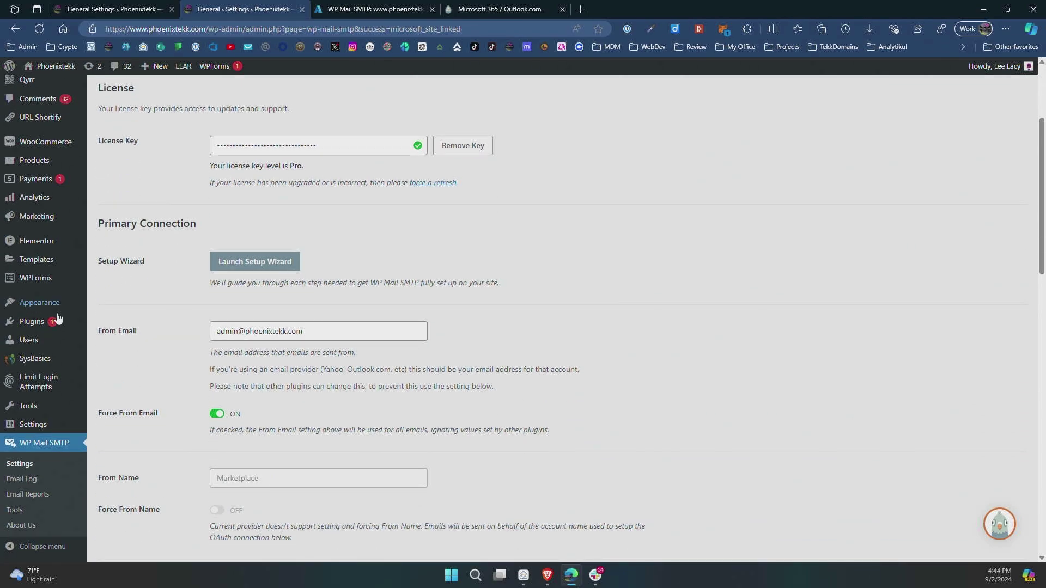
click(15, 510)
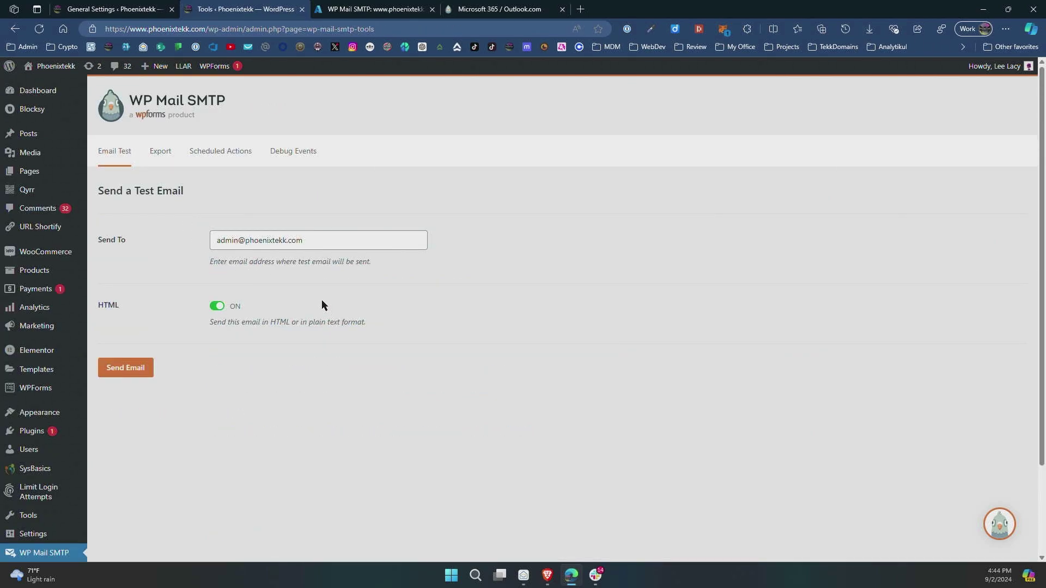
click(133, 368)
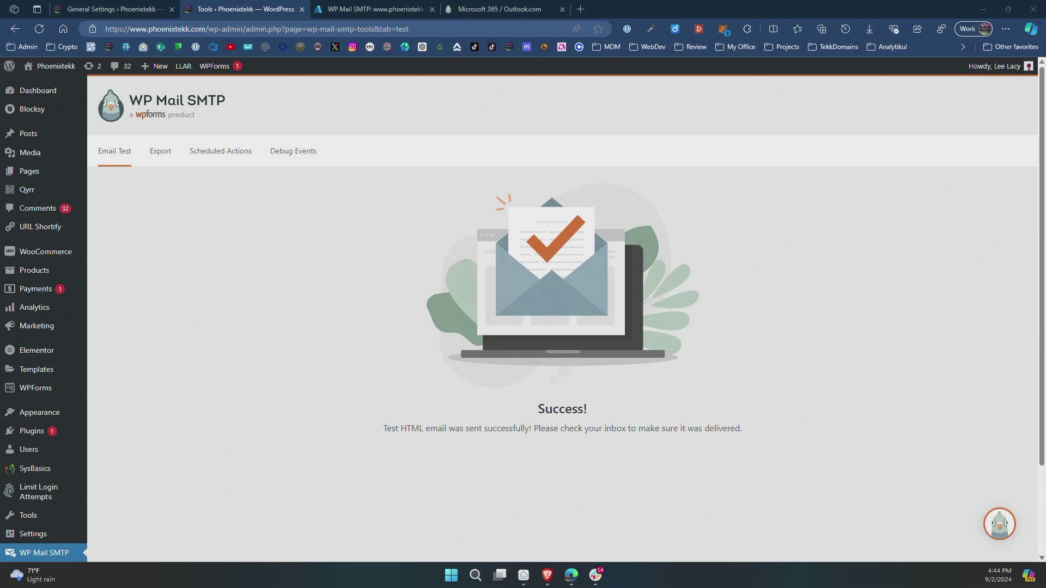
drag(1045, 141, 619, 143)
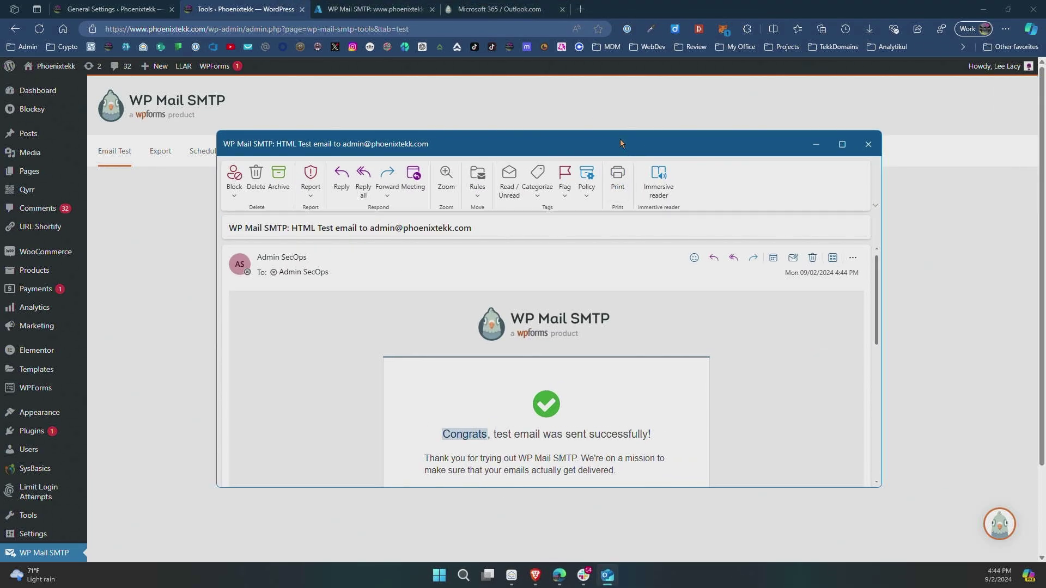
double_click(616, 143)
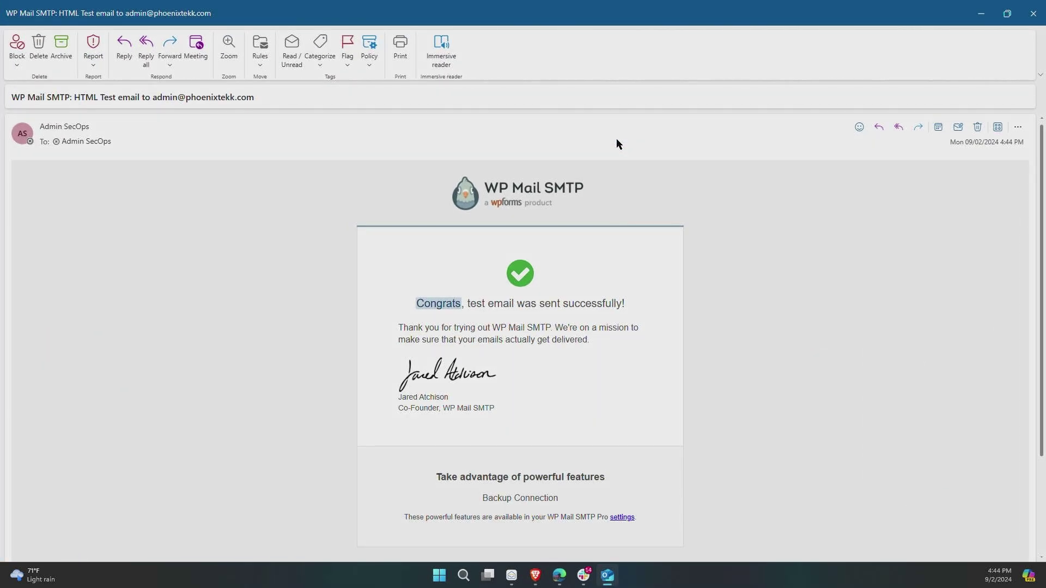